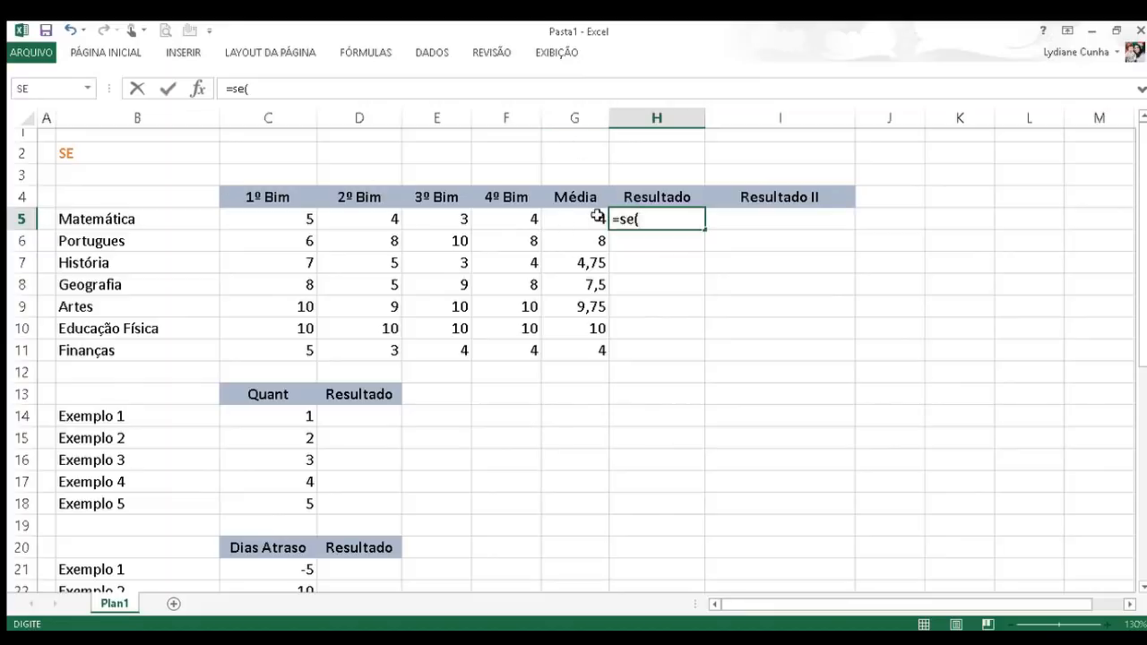
Complete the H5 formula as =SE(G5<5;"REPROVADO";"APROVADO") and fill it down to H11.
left_click(595, 219)
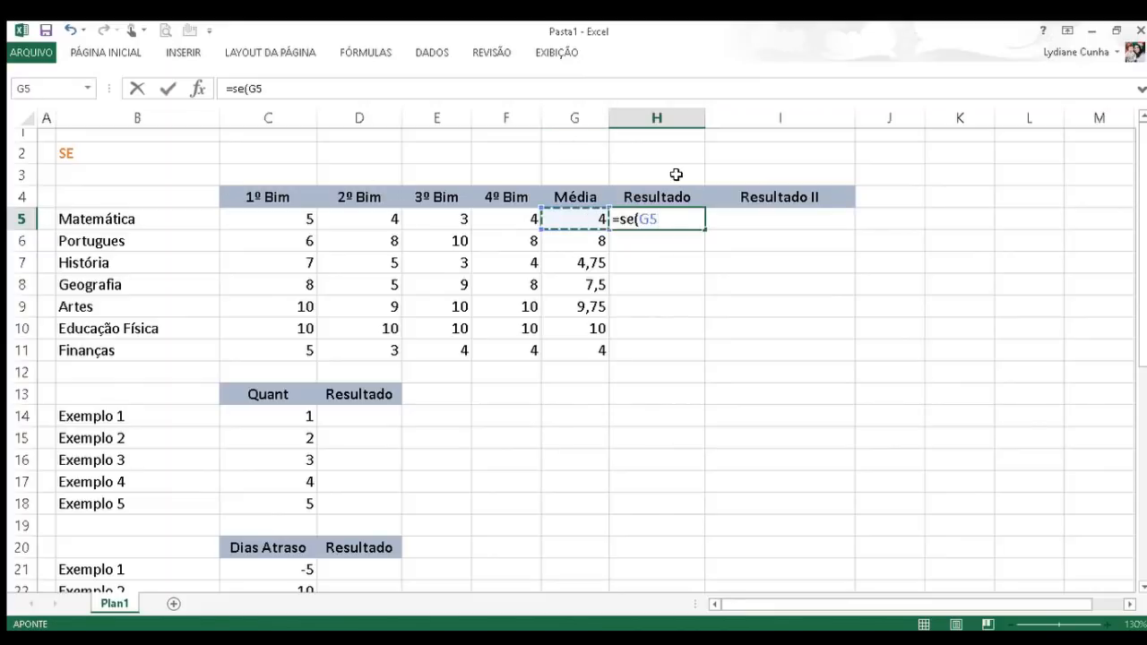
type("<5")
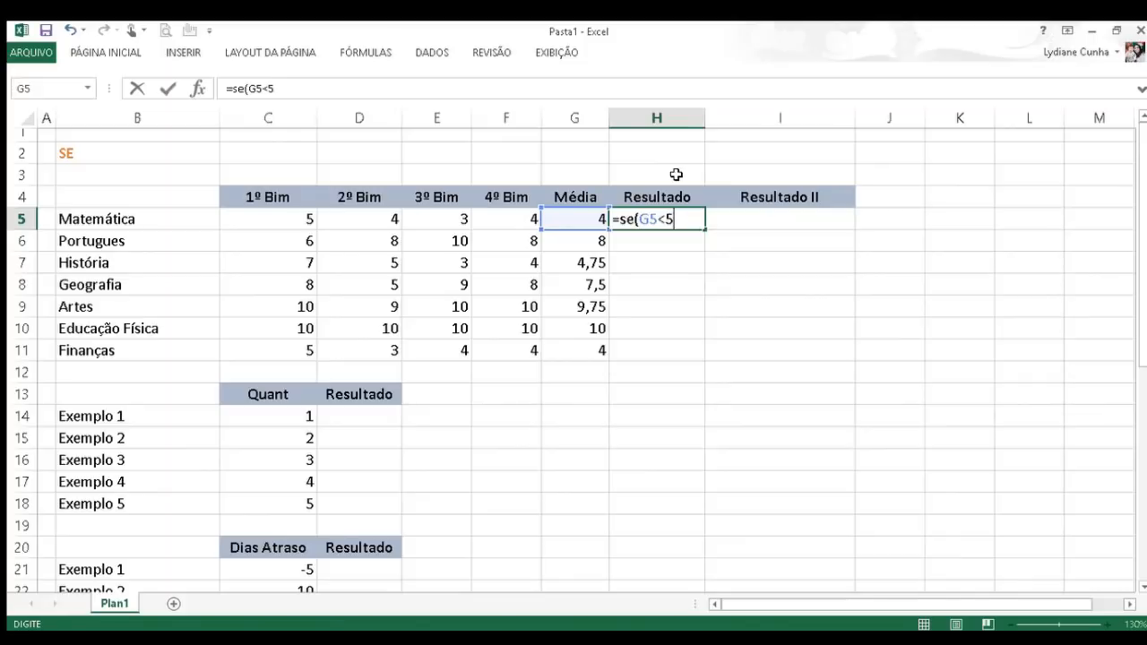
type(";")
type("\"RE")
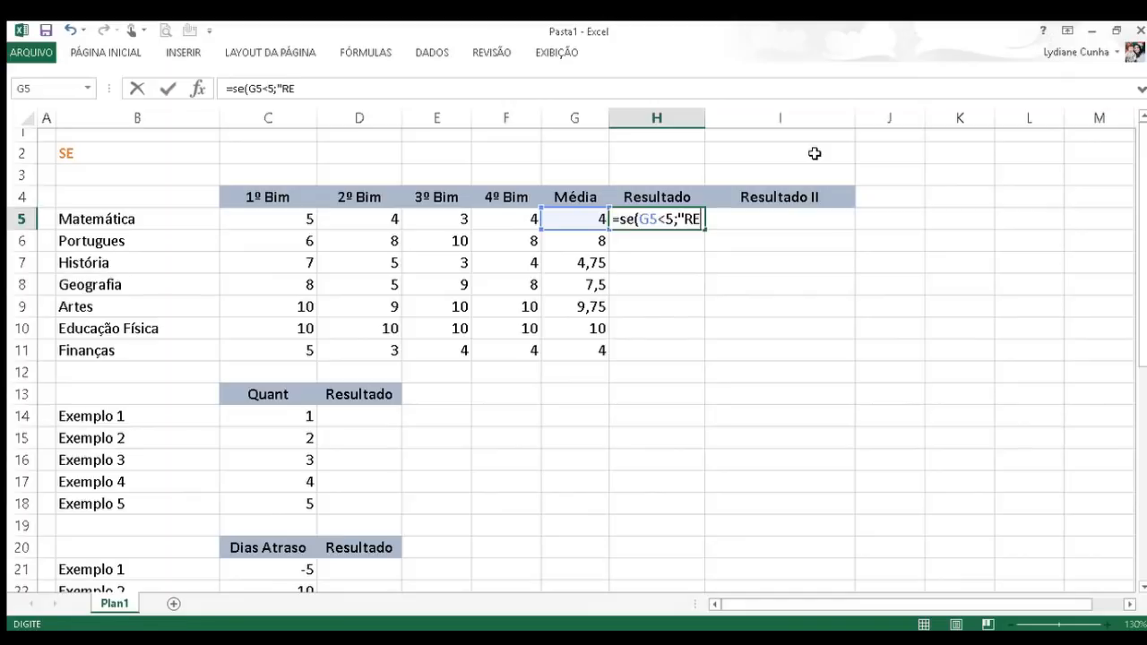
type("PROVADO\"")
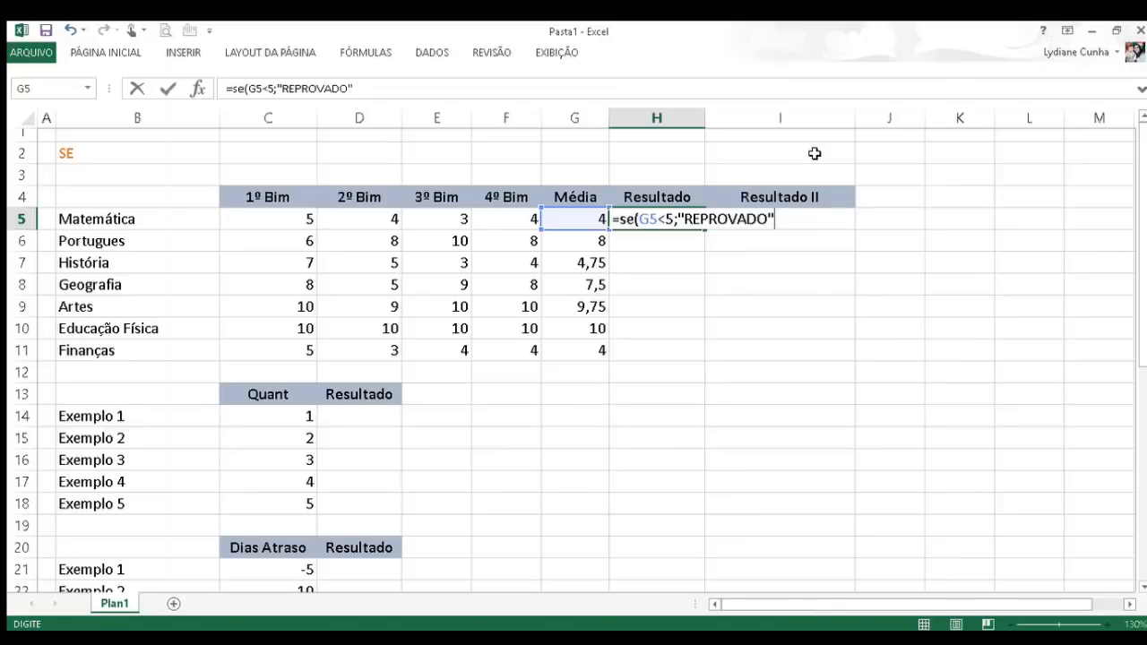
type(";\"APROVADO\"")
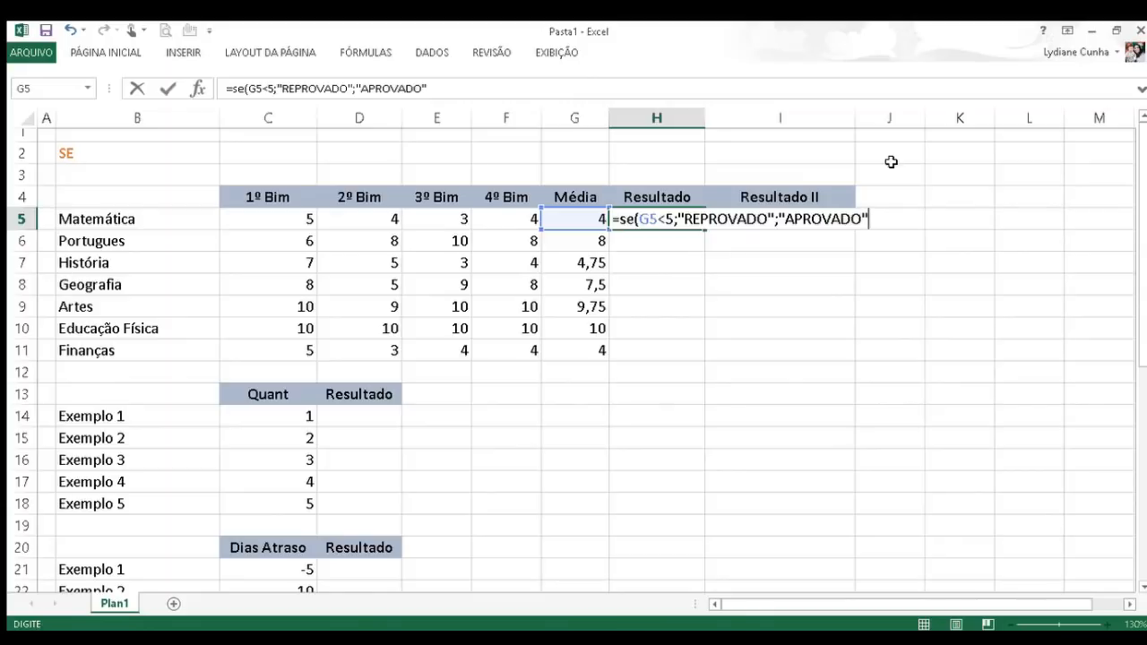
type(")")
key("Return")
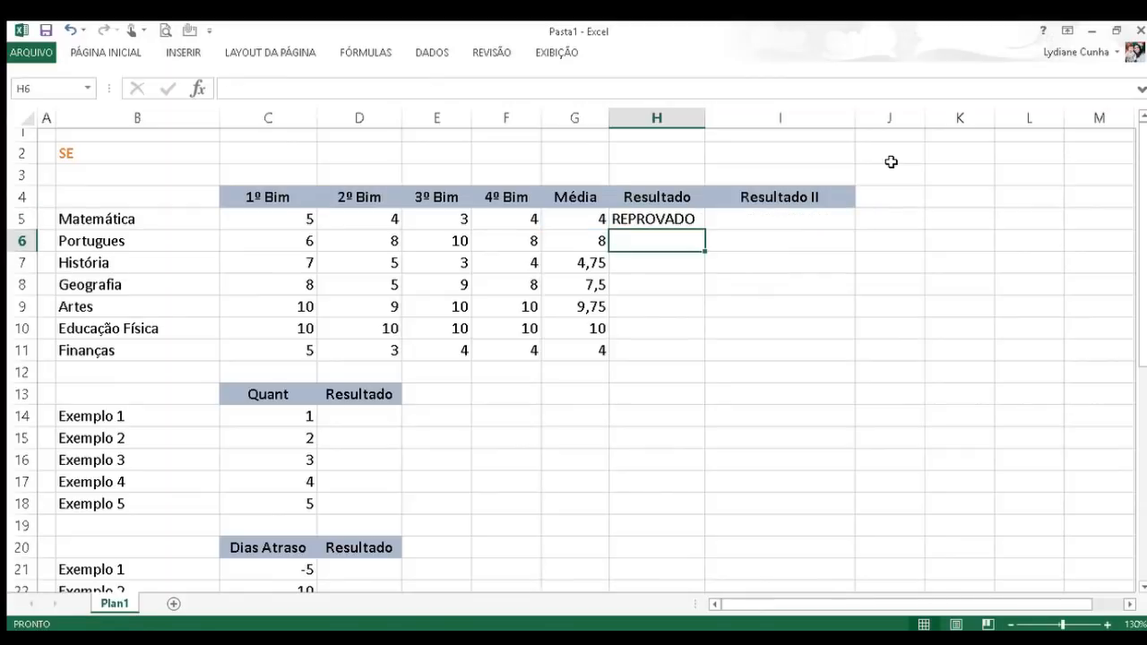
key("Up")
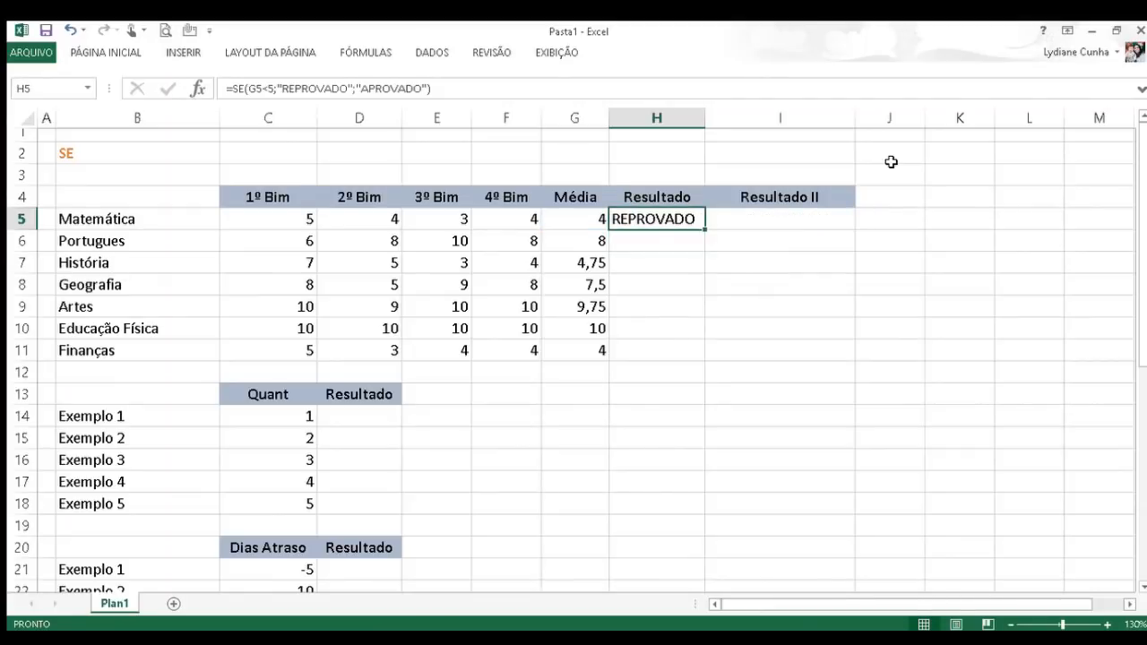
left_click_drag(704, 234, 655, 352)
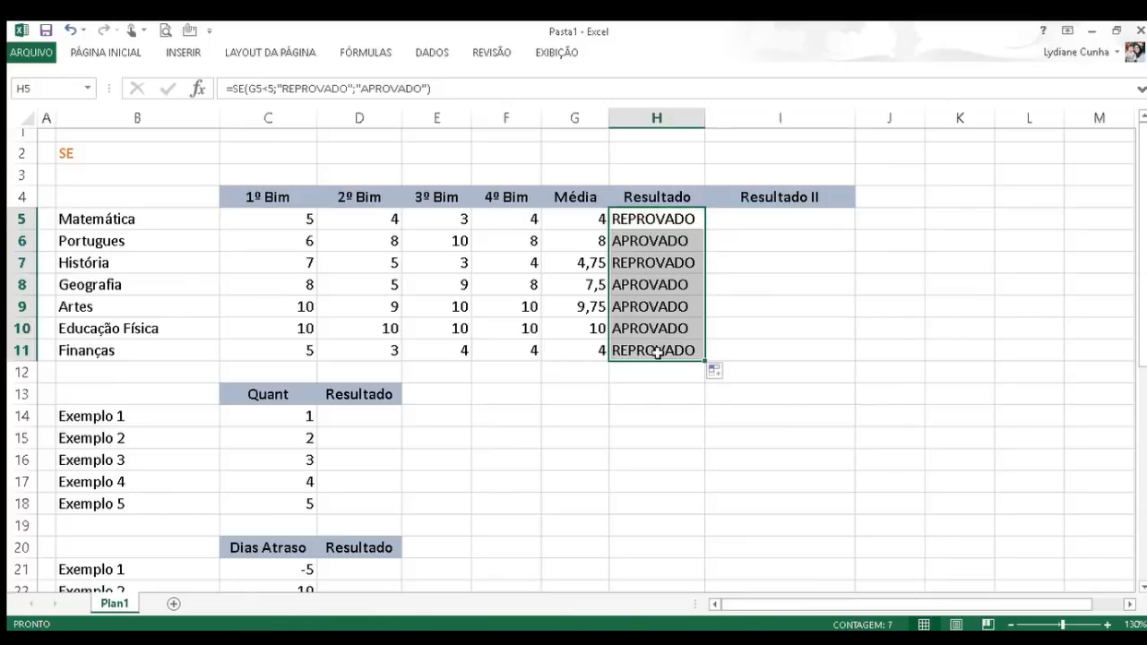
Compare the averages in the Média column with the pass or fail results in the Resultado column.
left_click(669, 243)
left_click(572, 243)
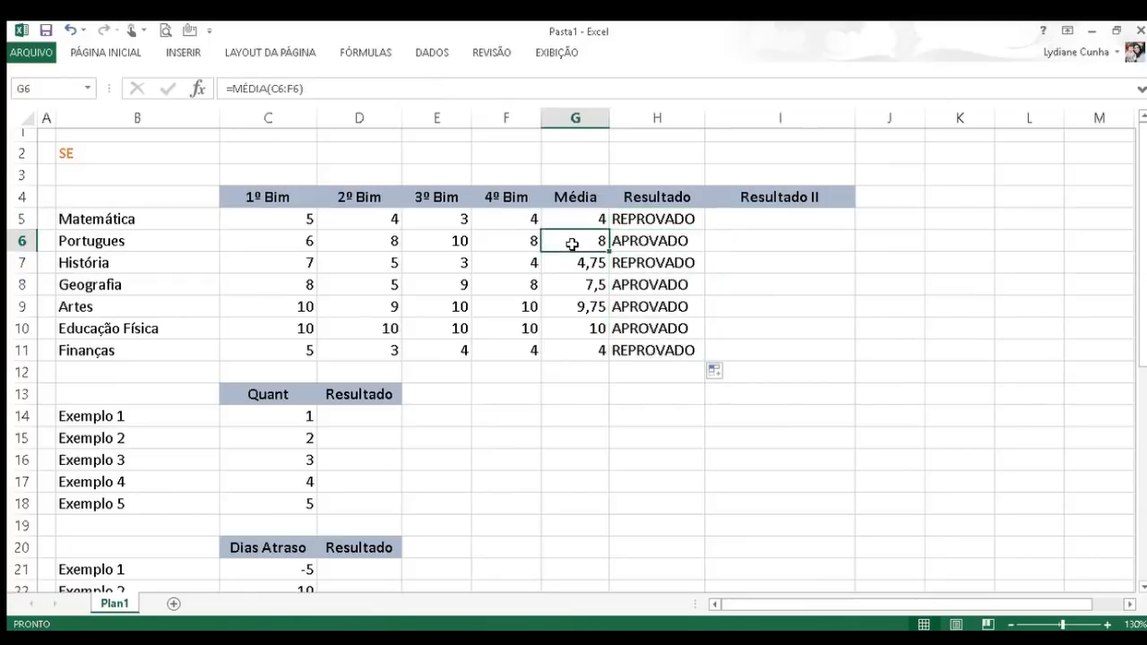
left_click_drag(583, 290, 587, 306)
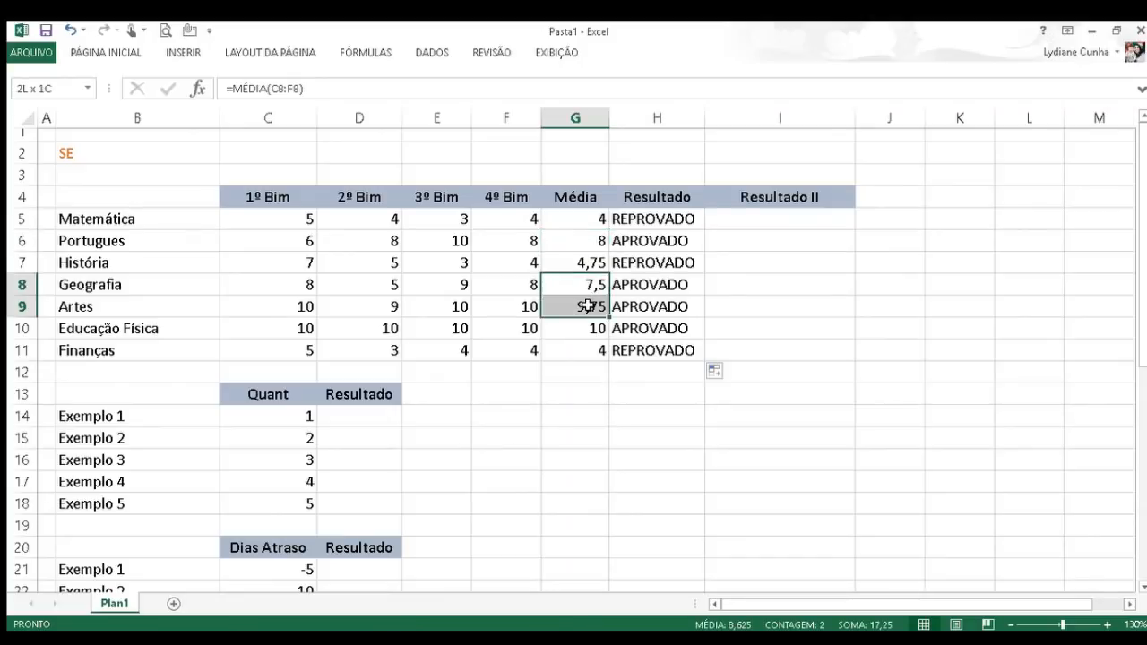
left_click_drag(649, 285, 638, 309)
left_click(632, 328)
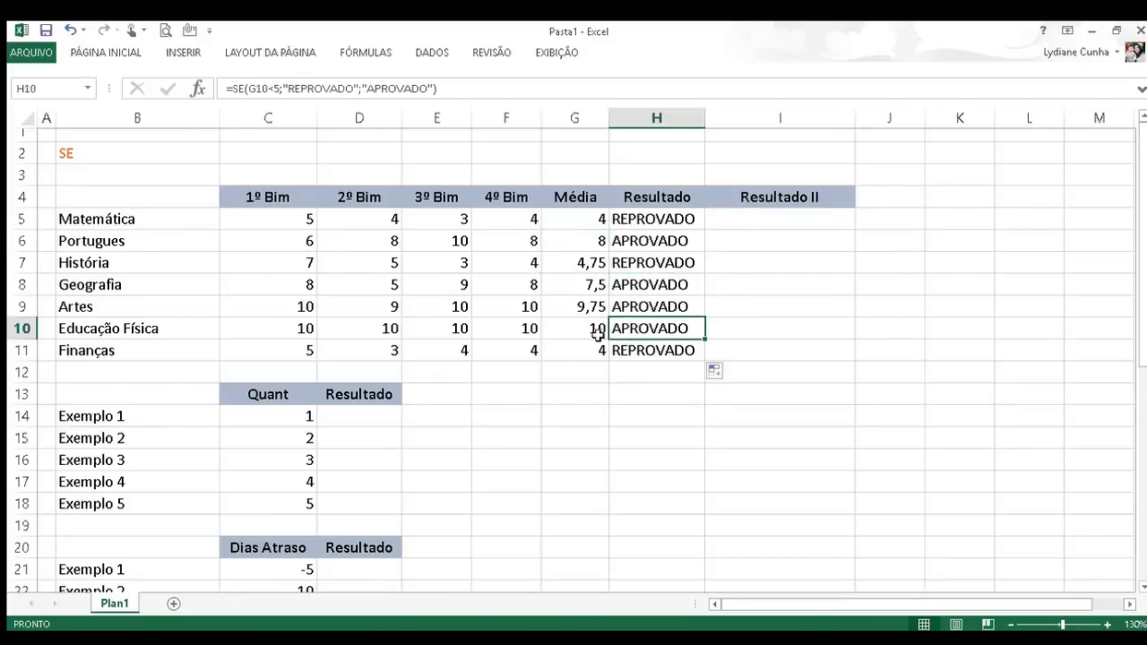
left_click(598, 331)
left_click(653, 329)
left_click(685, 219)
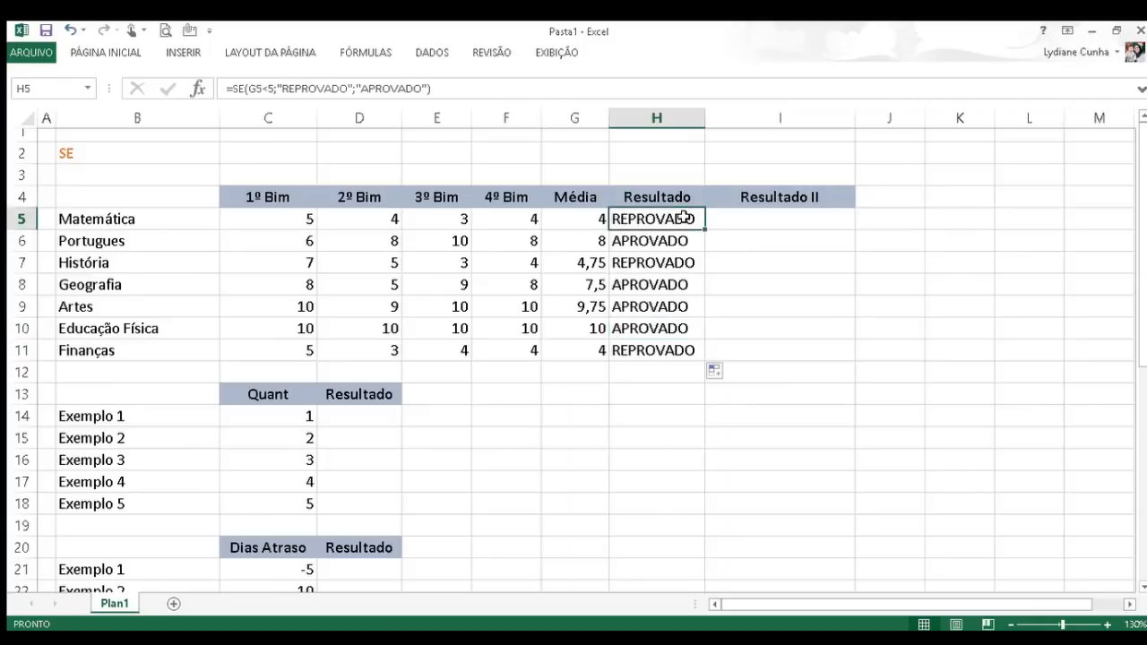
left_click(665, 257)
left_click(641, 313)
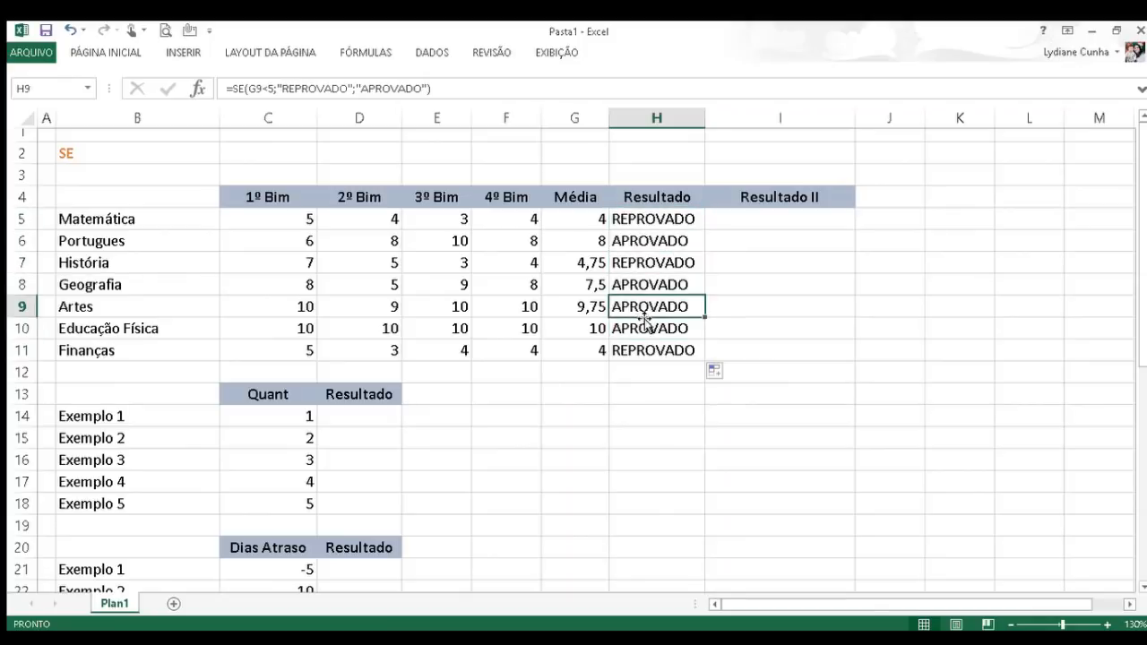
left_click(663, 249)
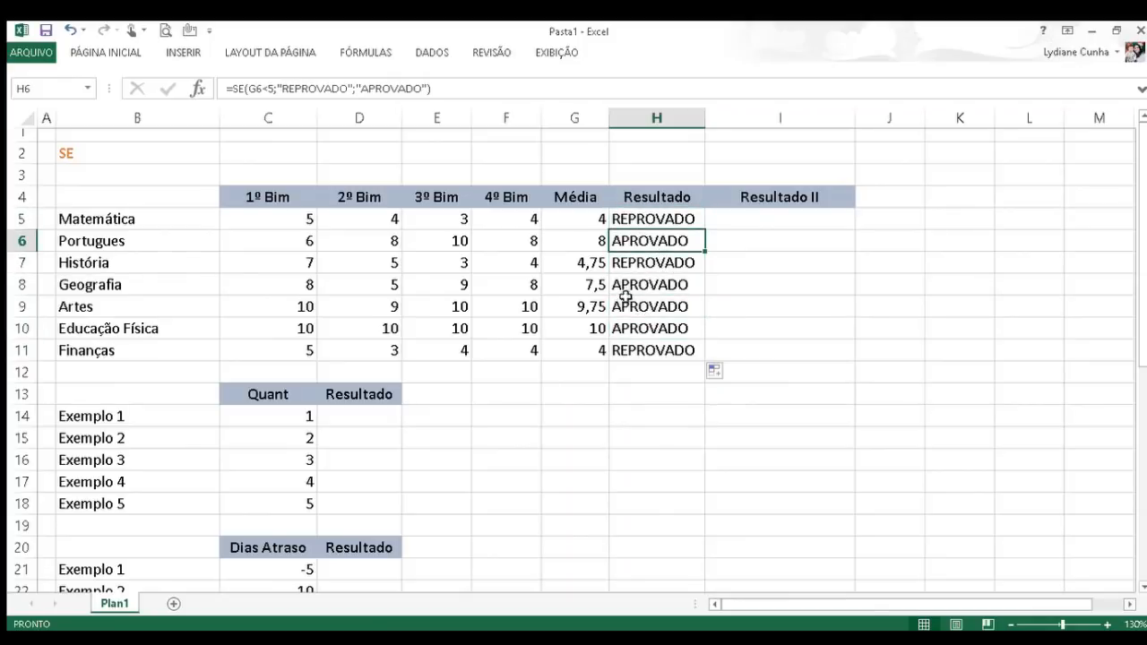
Enter =SE(G5<5;5-G5;"APROVADO") in I5 under Resultado II and fill it down to I11.
left_click(735, 226)
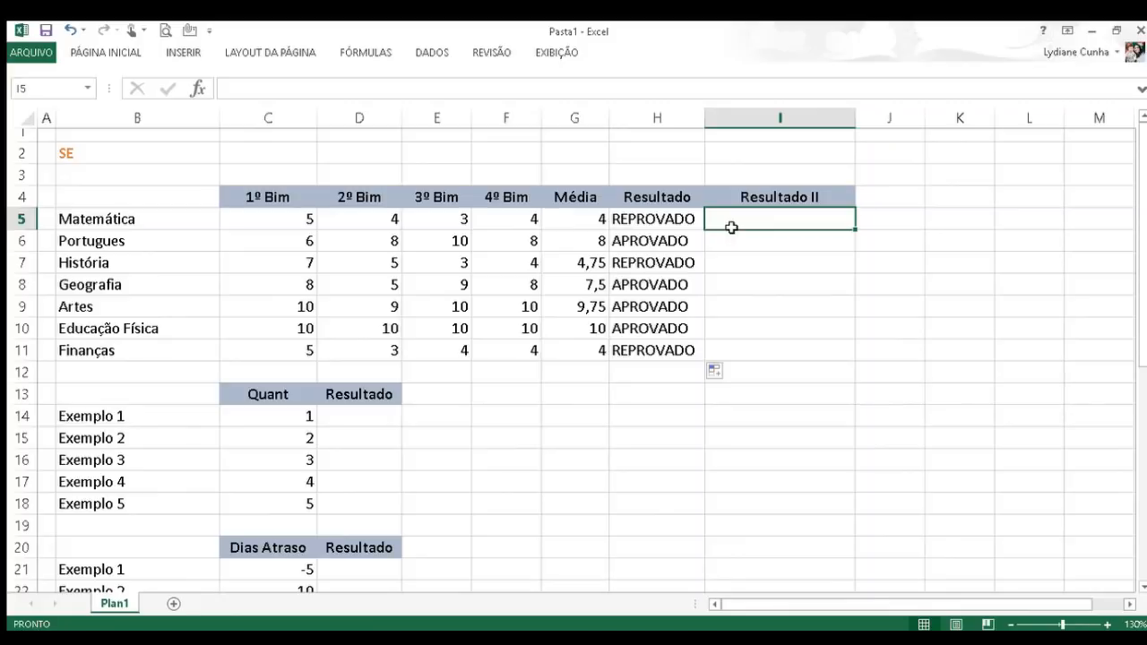
type("=")
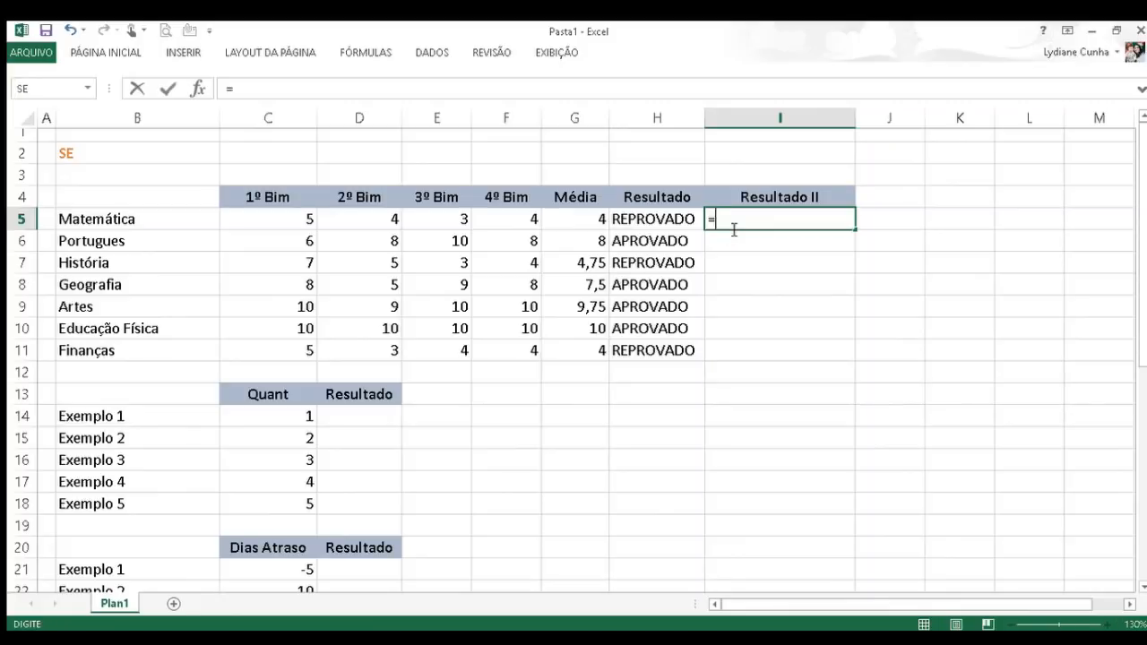
type("SE(")
left_click(587, 220)
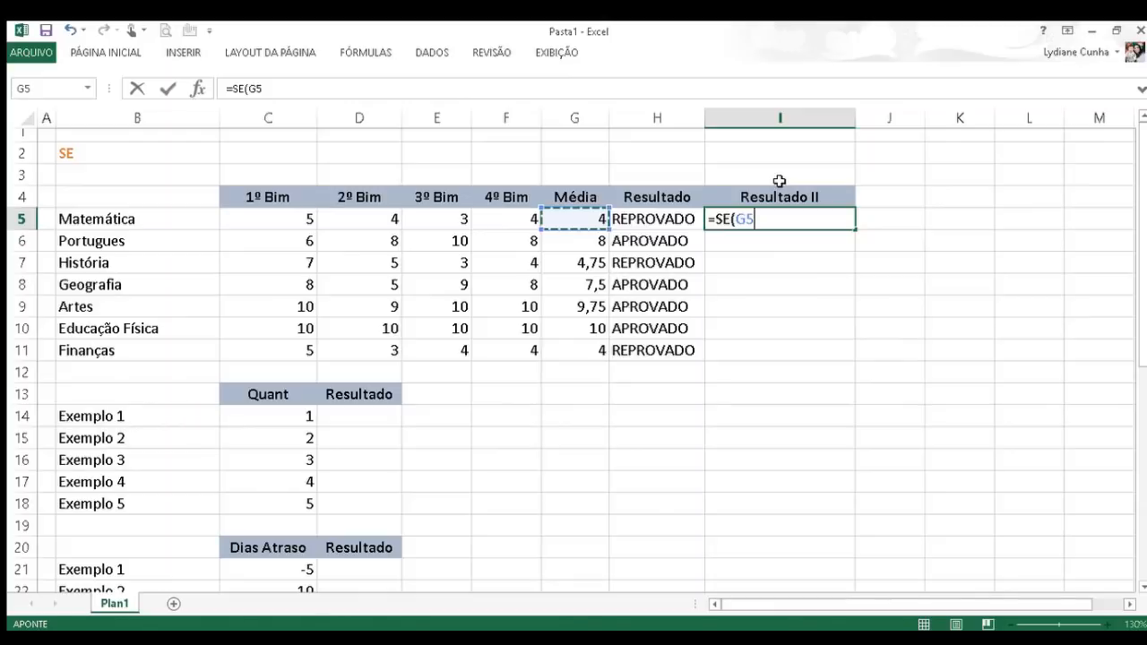
type("<5")
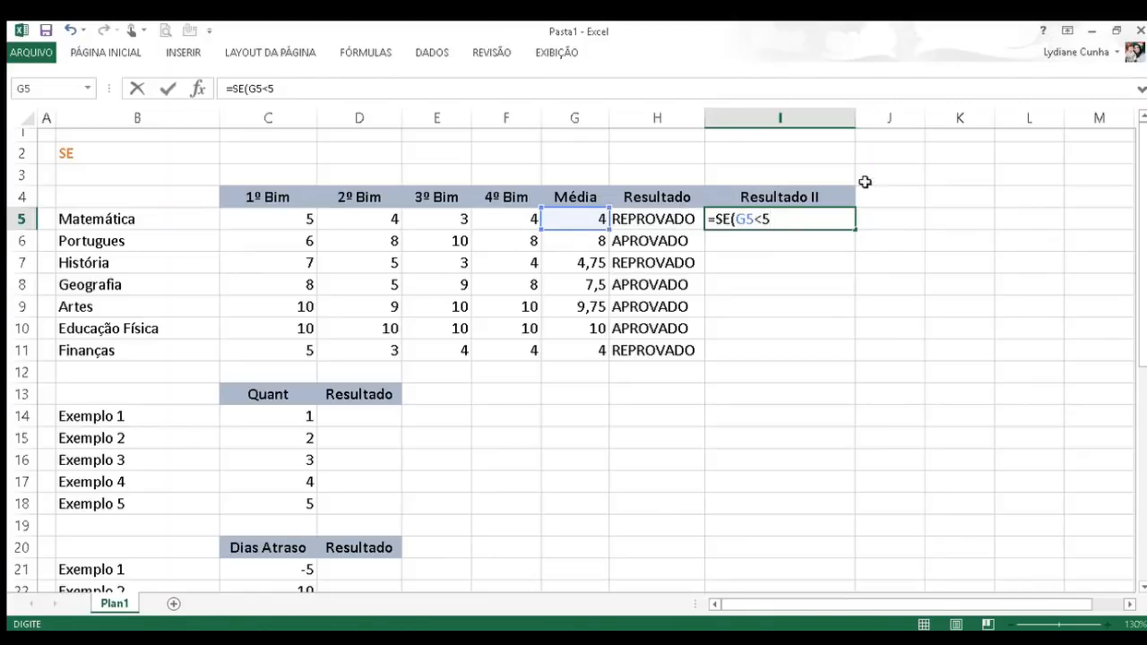
type(";")
type("5-")
left_click(585, 219)
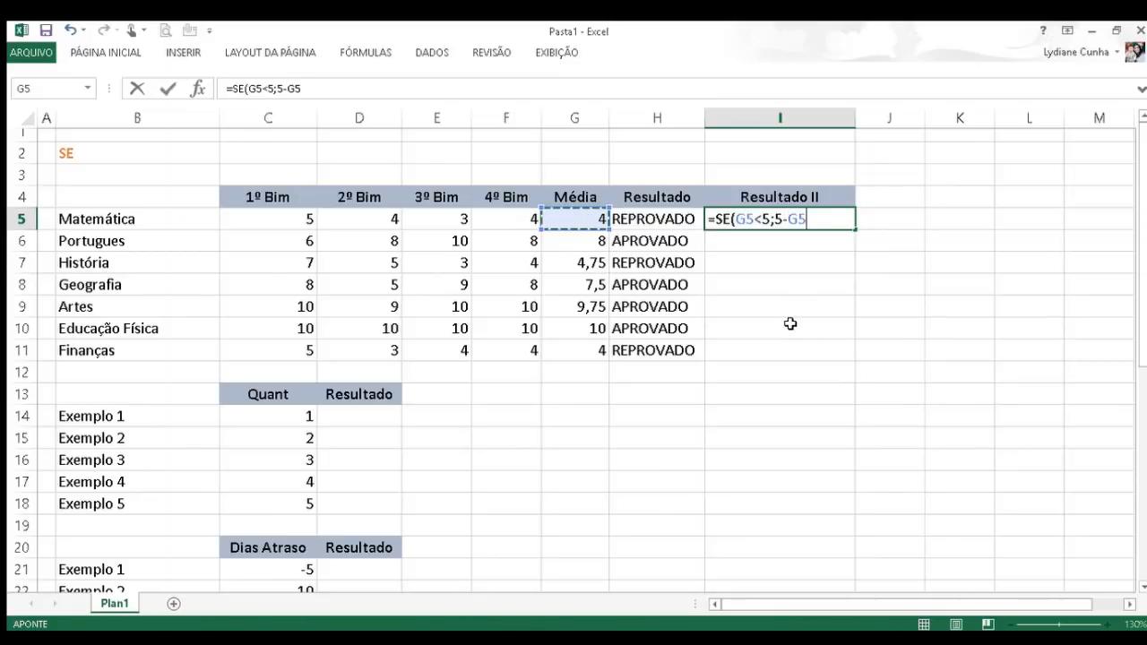
type(";")
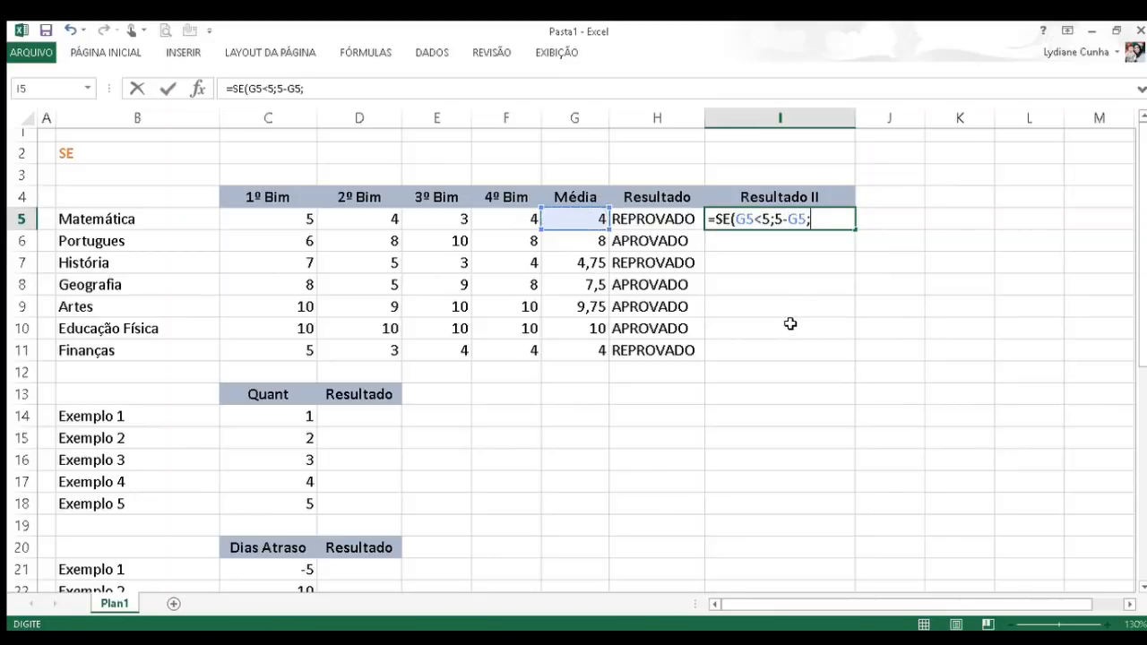
type("\"APROVADO\"")
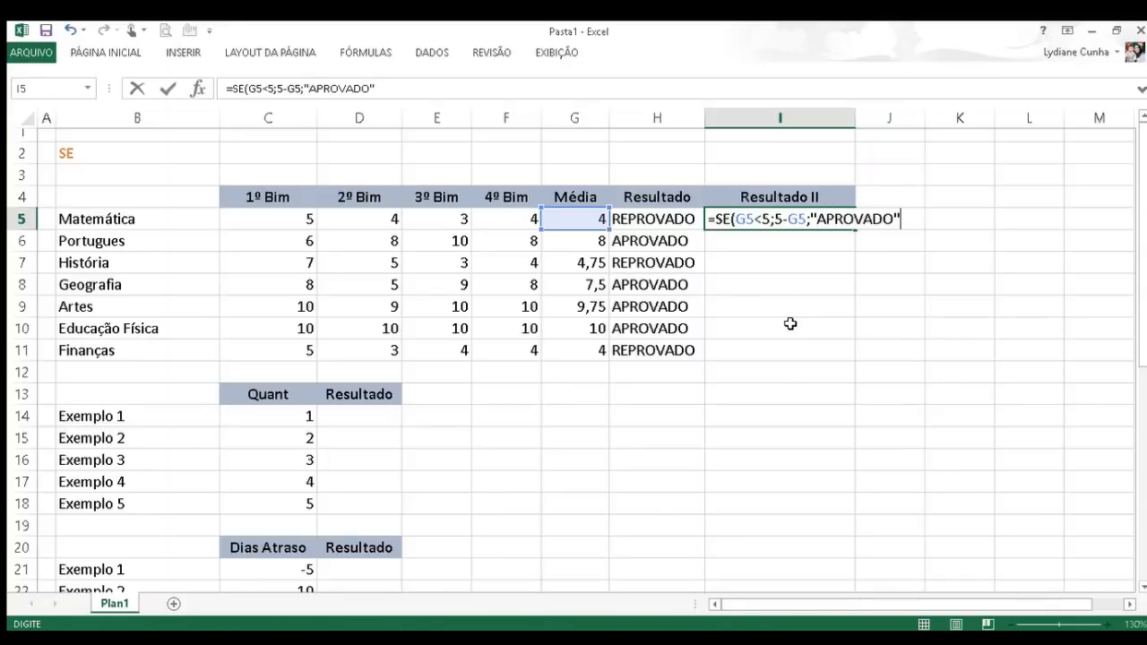
key("Return")
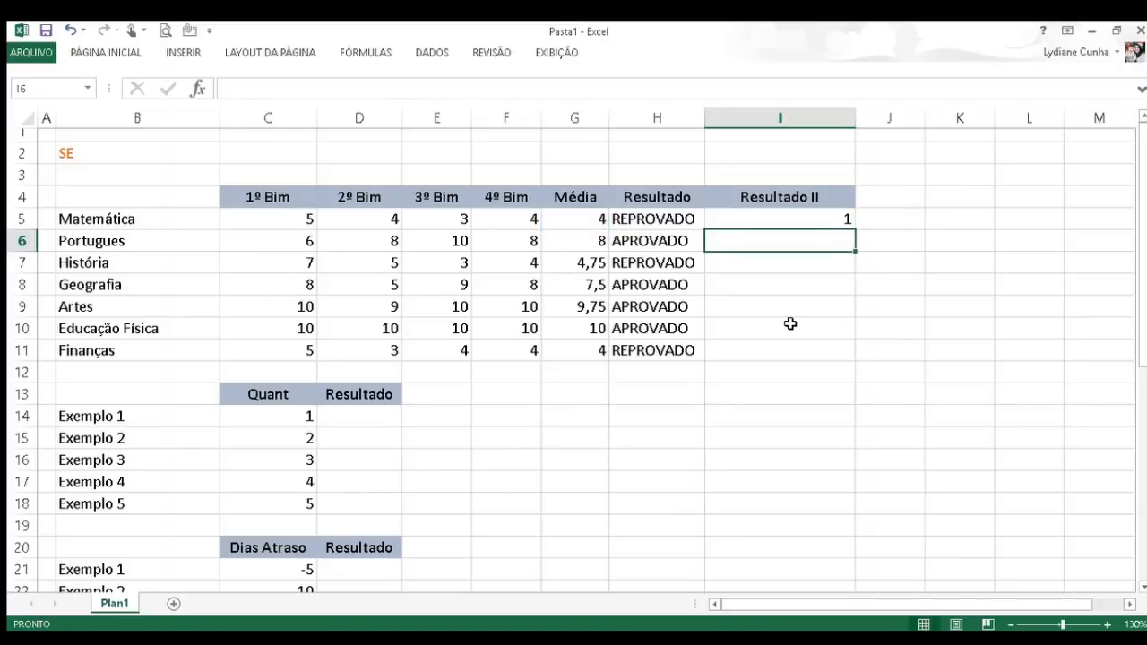
key("Up")
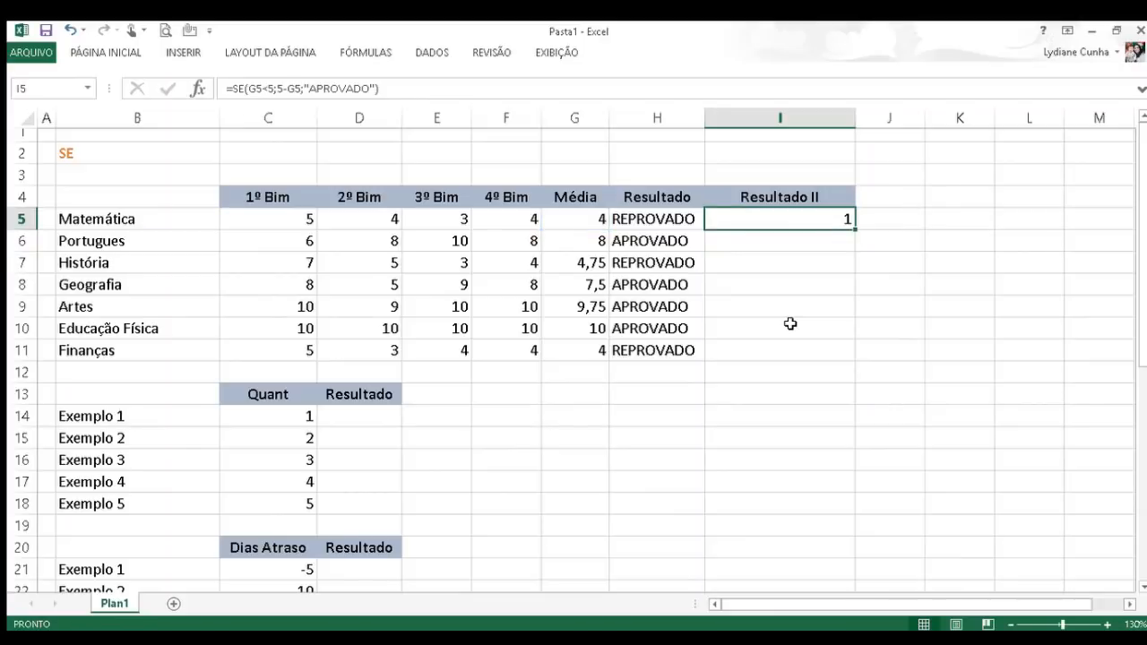
left_click_drag(854, 233, 835, 359)
Check the Resultado II results for the individual subjects and autofit column I to its contents.
left_click(843, 222)
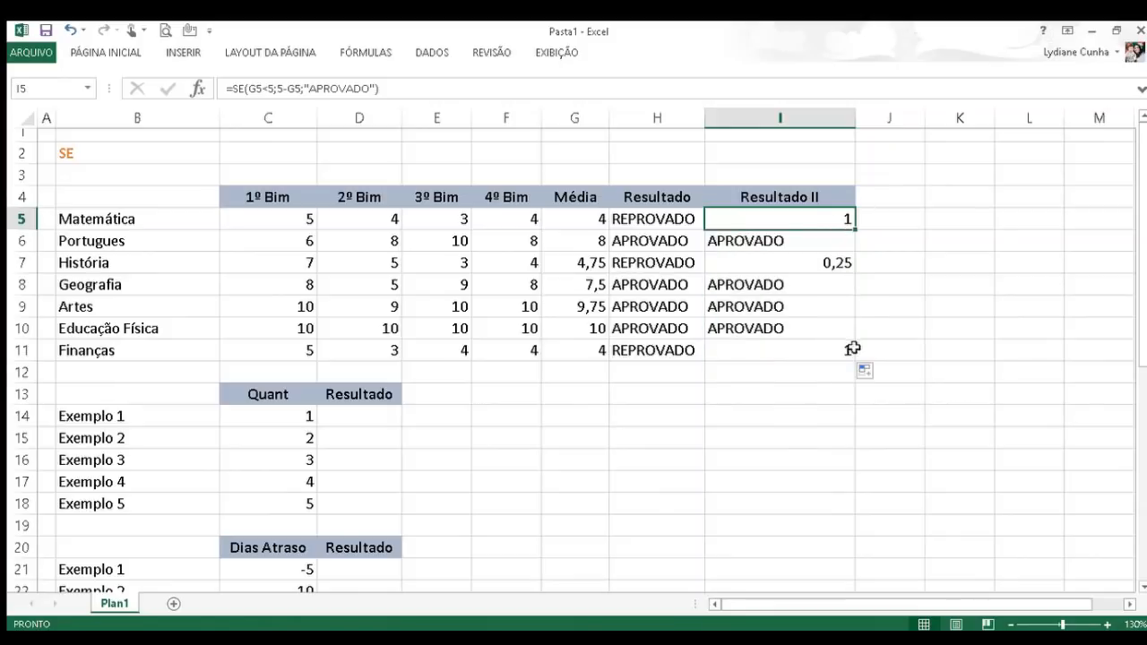
left_click(818, 266)
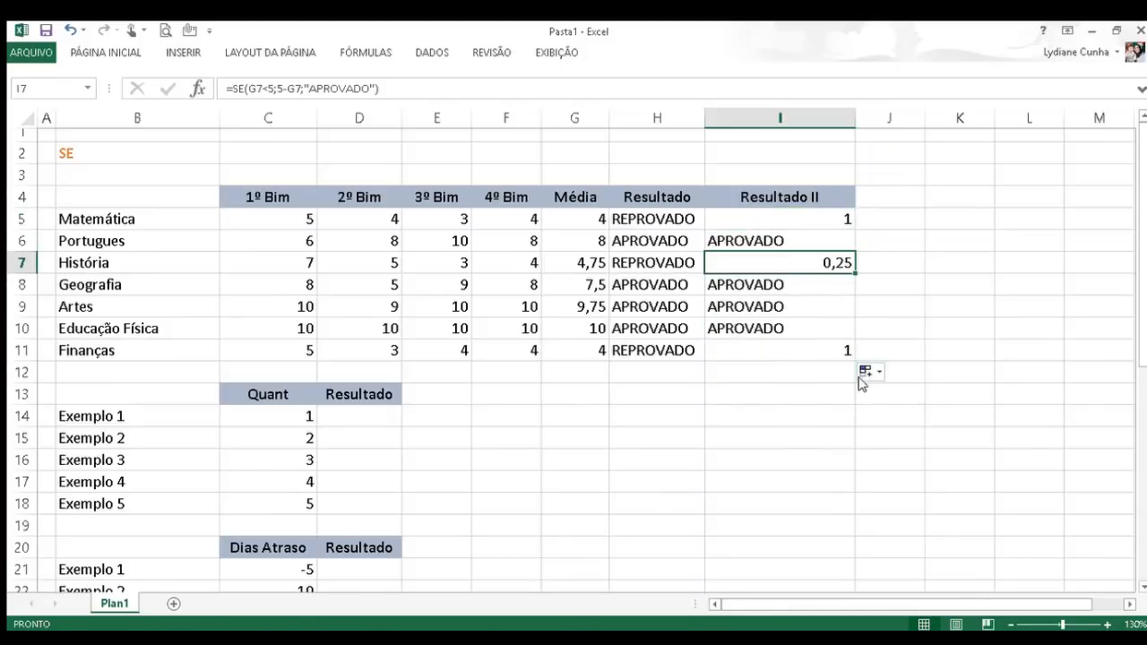
left_click(802, 352)
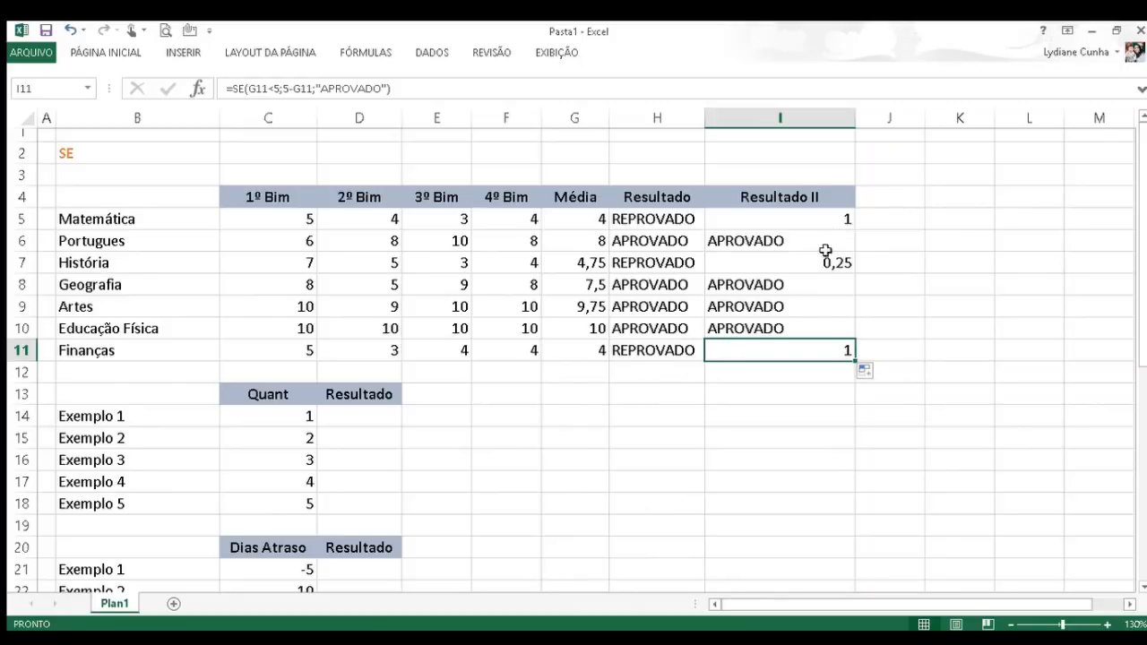
left_click(760, 265)
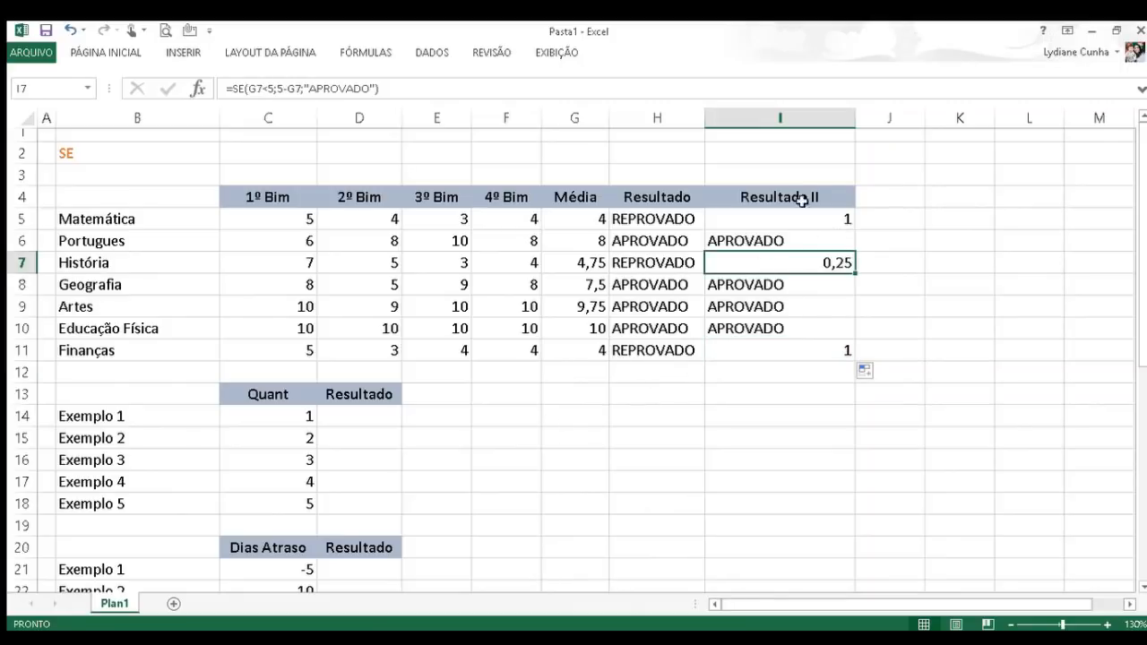
double_click(854, 126)
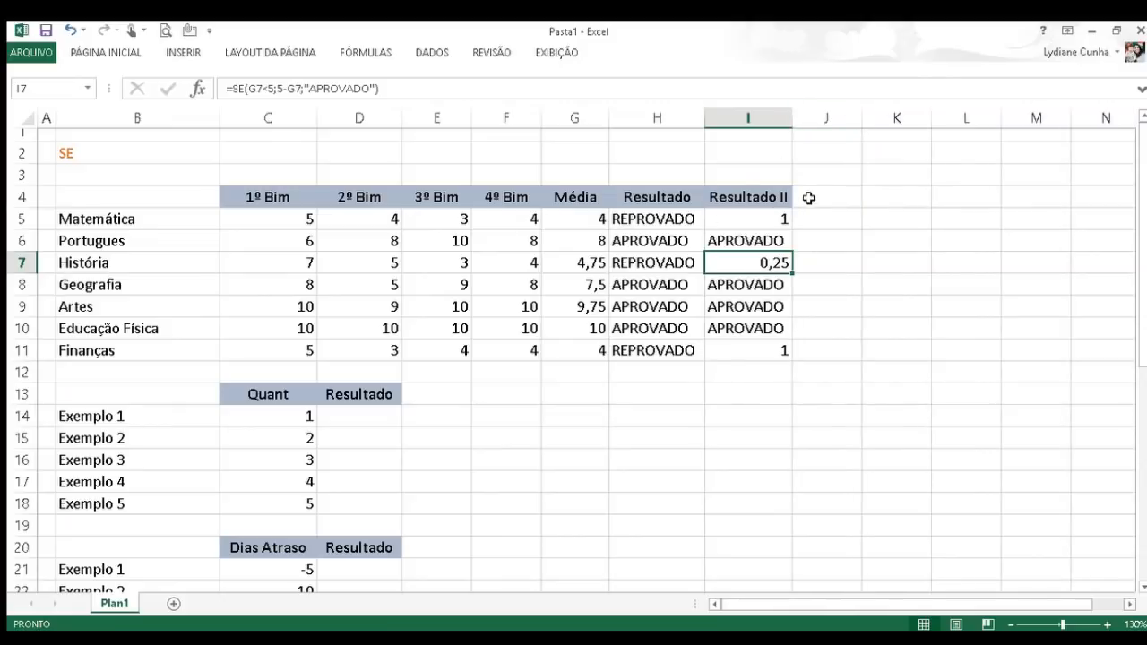
left_click(776, 308)
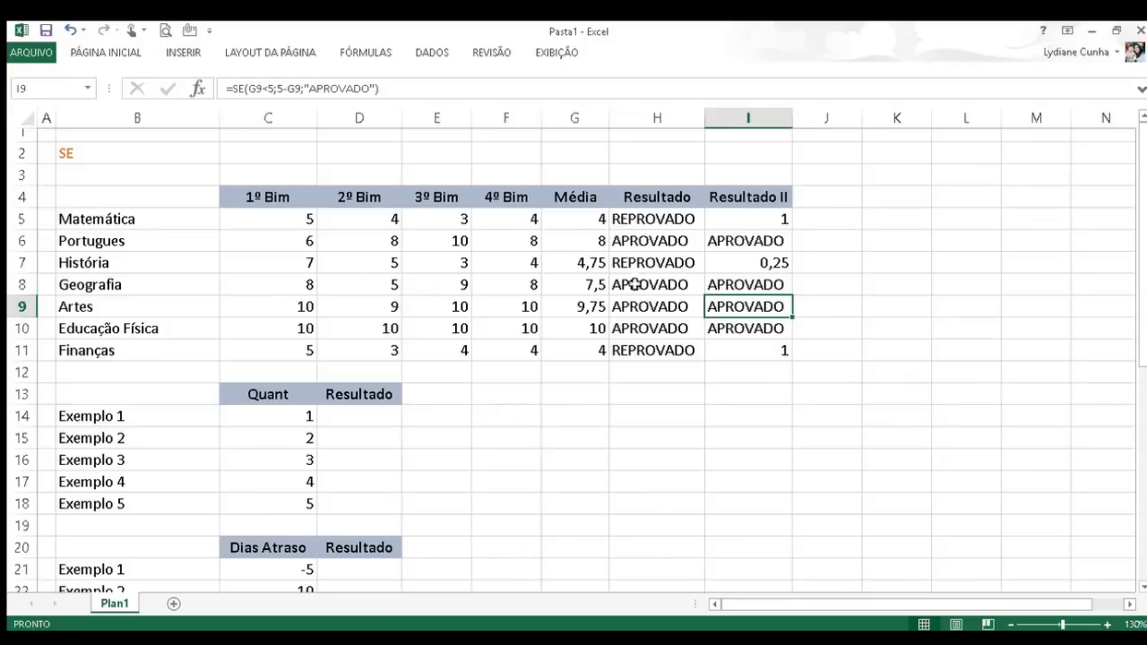
left_click(668, 286)
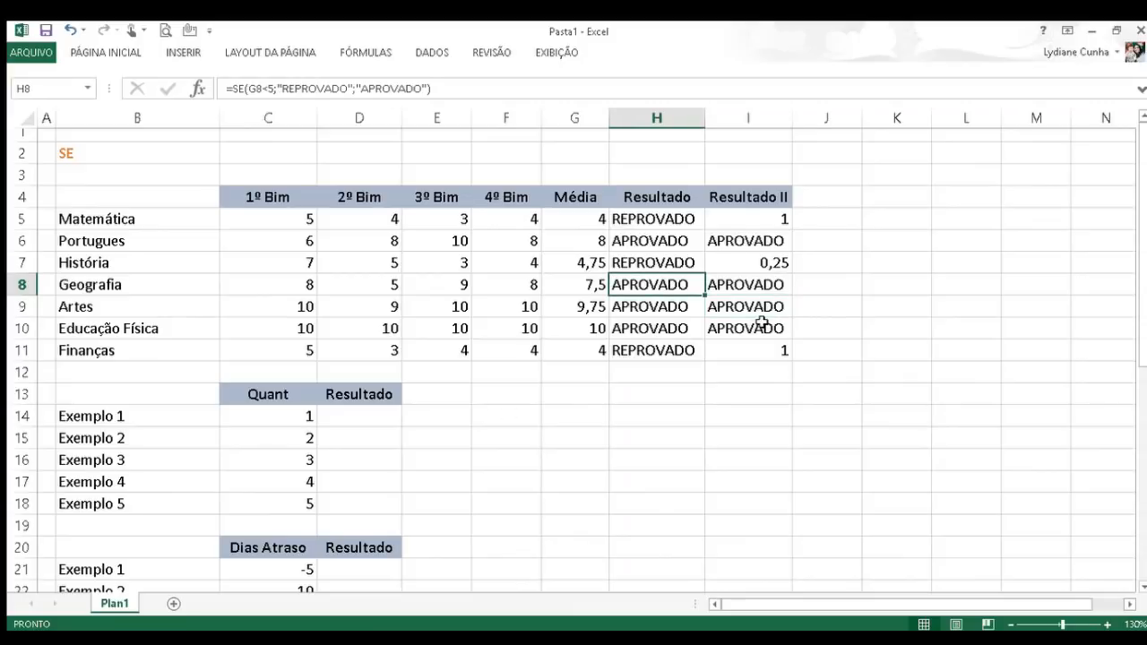
left_click(761, 327)
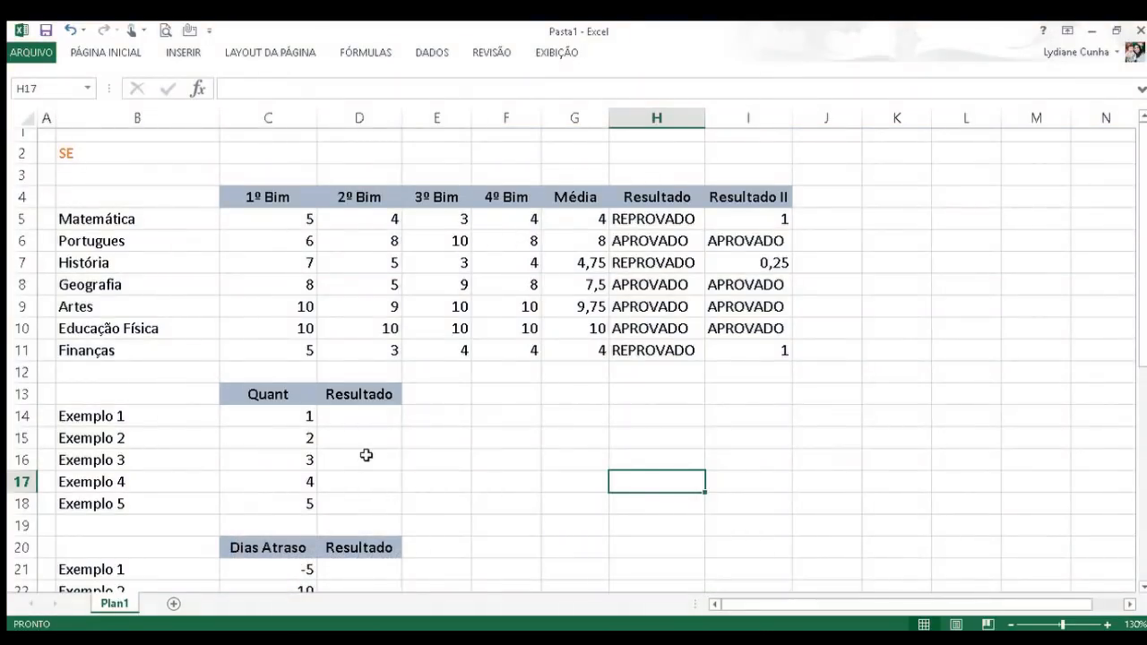
Begin a nested formula in D14 under Resultado with =SE(C14=1;"UM"; for the Quant value.
left_click(367, 455)
left_click(364, 418)
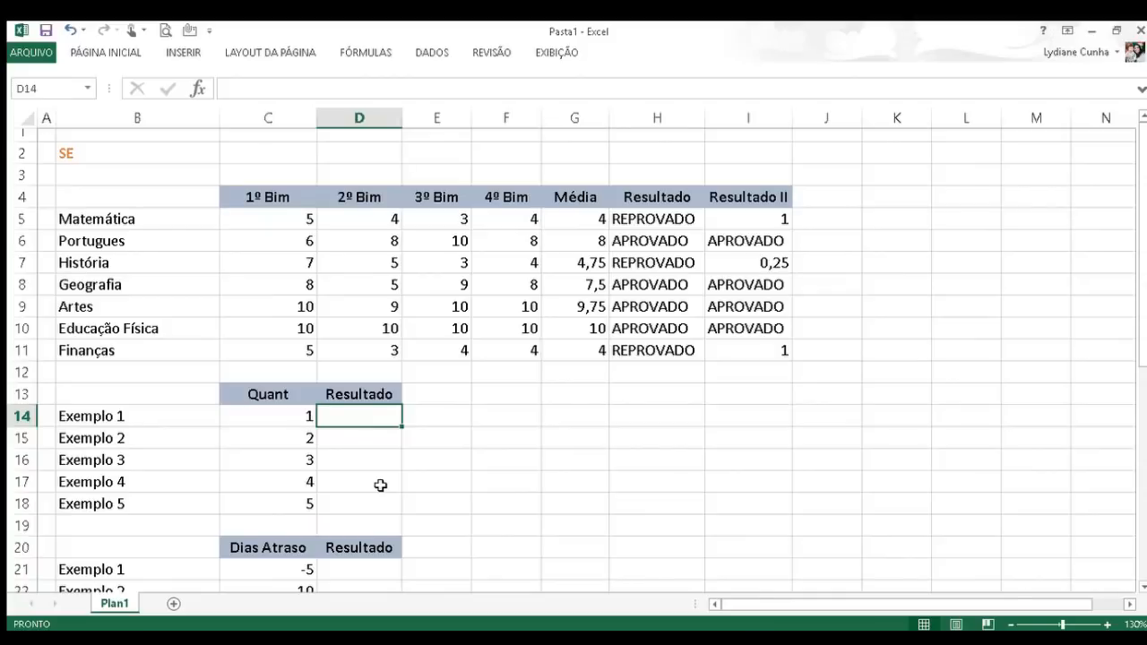
type("=SE(")
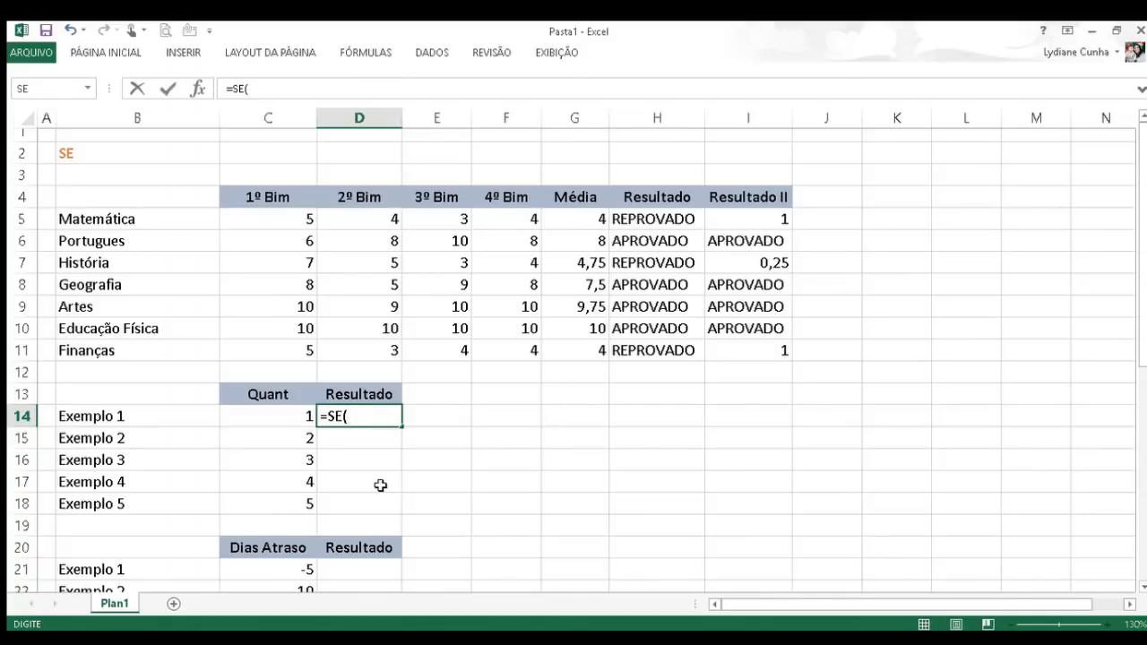
key("Left")
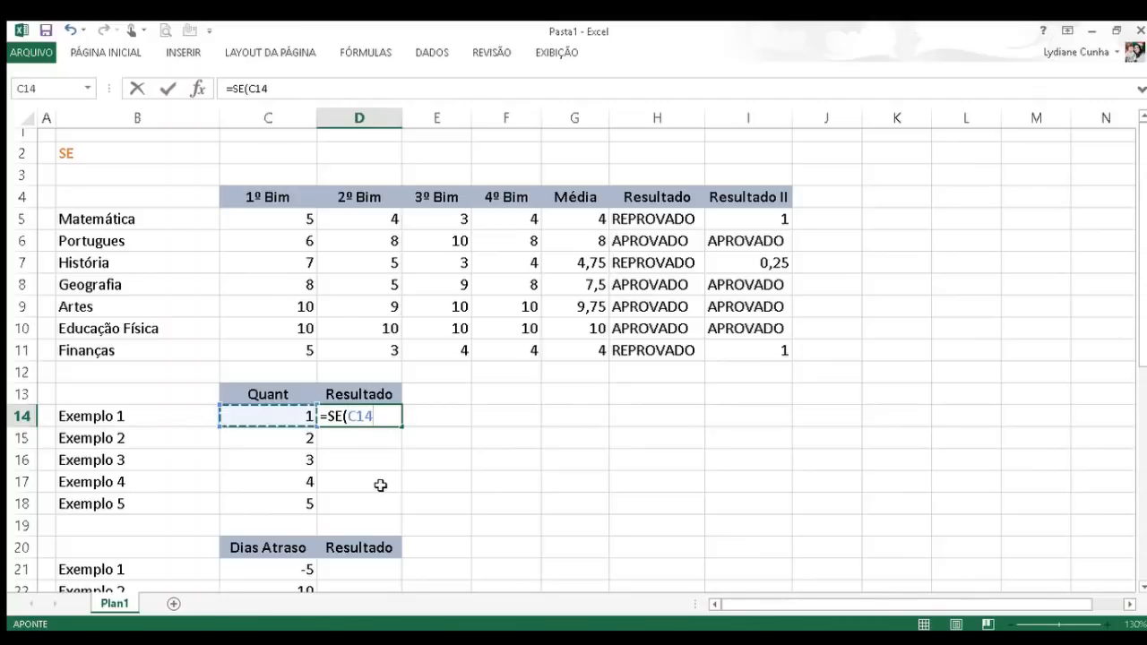
type("=1")
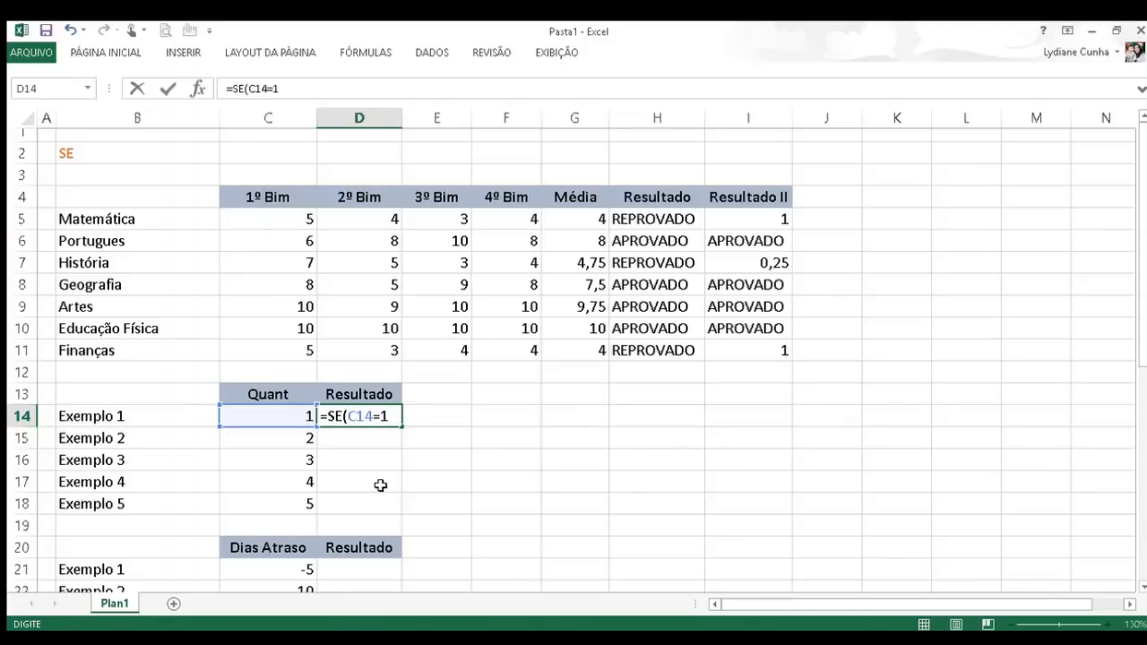
type(";\"um")
key("BackSpace")
key("BackSpace")
type("UM\";")
Extend the D14 formula with the nested conditions SE(C14=2;"DOIS";SE(C14=3;"TRÊS";.
type("SE(")
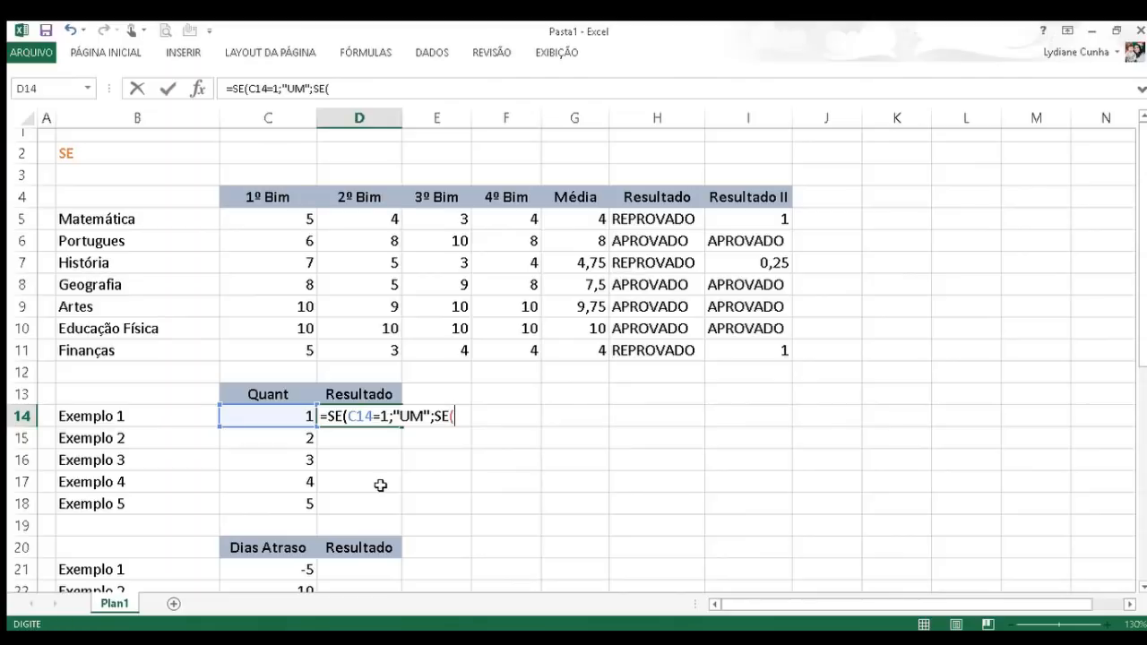
key("Left")
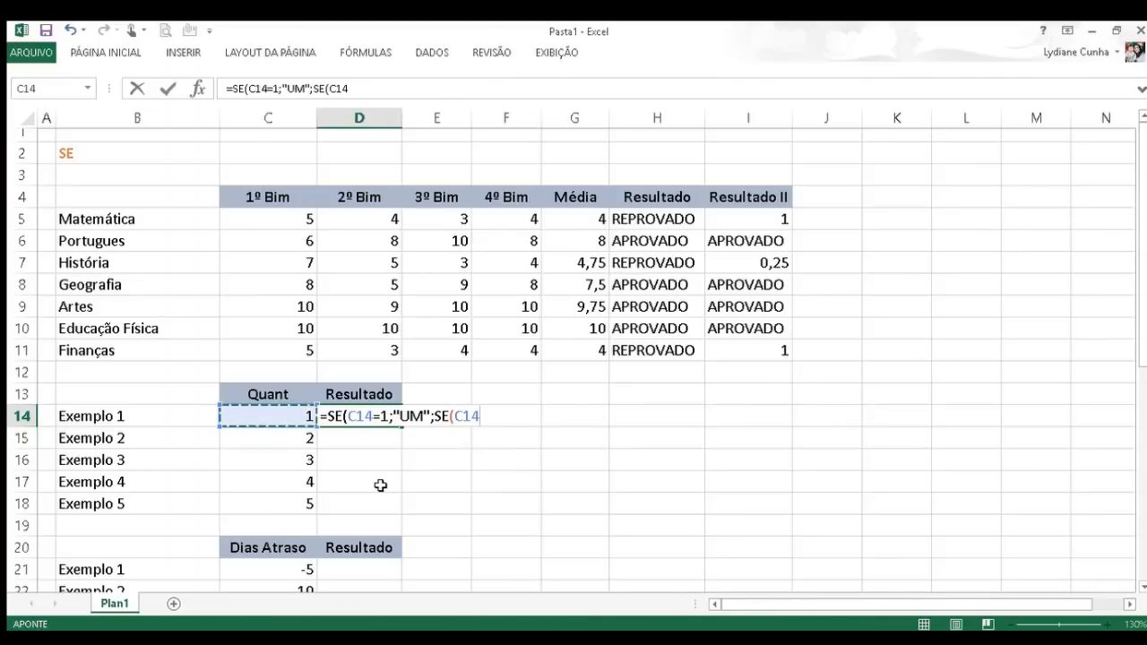
type("=")
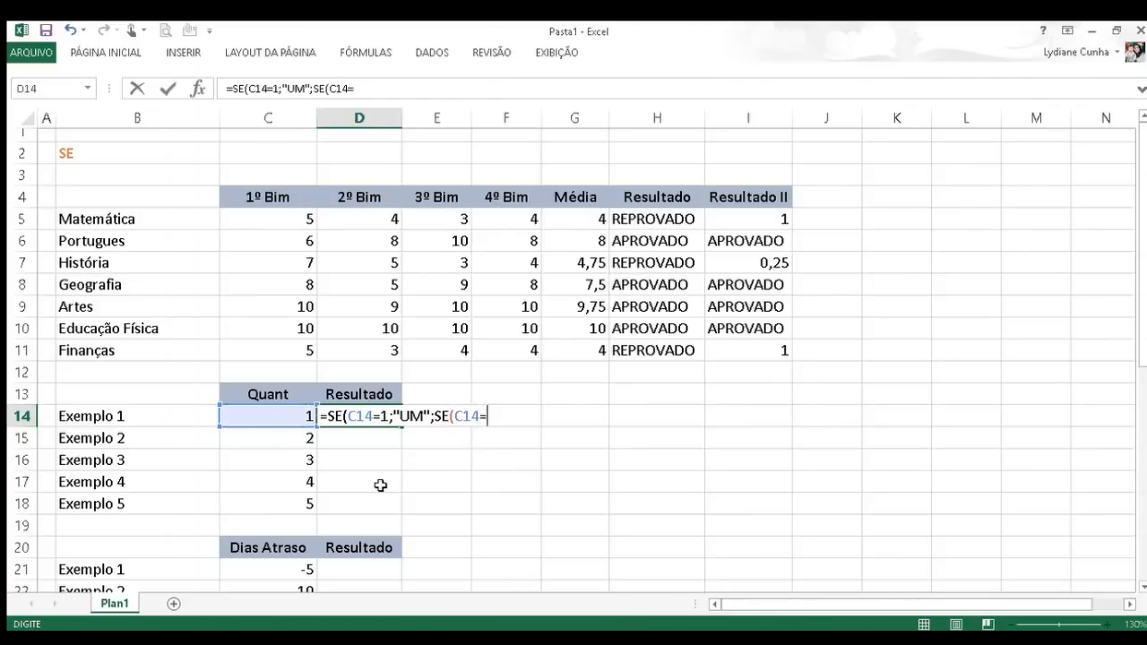
type("2;\"DOIS\"")
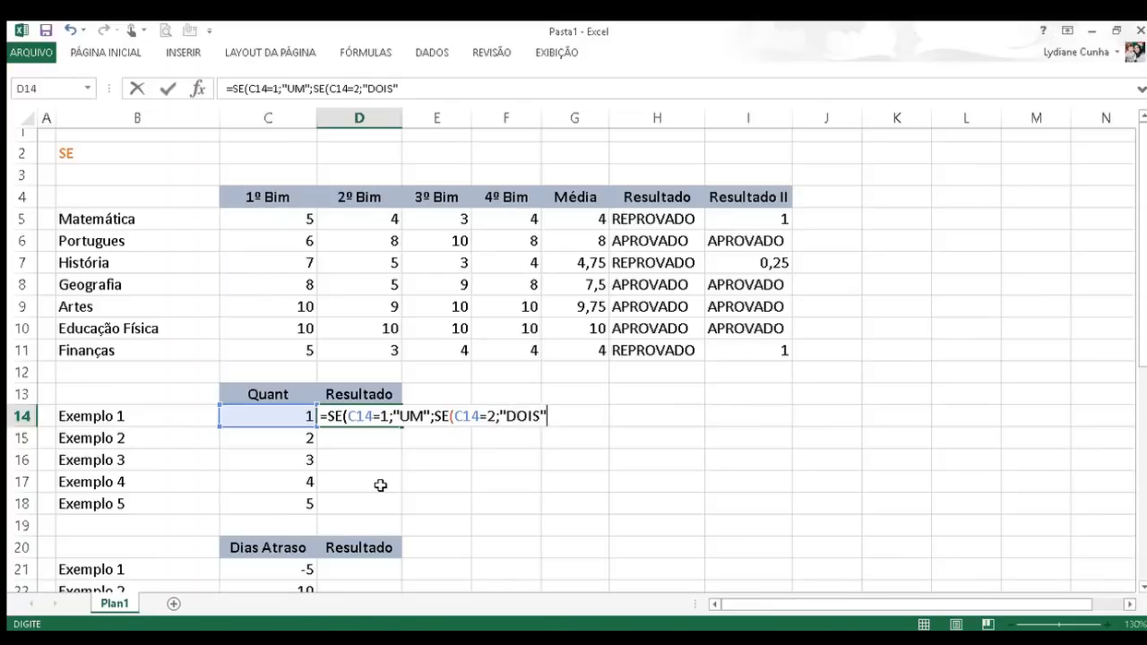
type(";SE(")
key("Left")
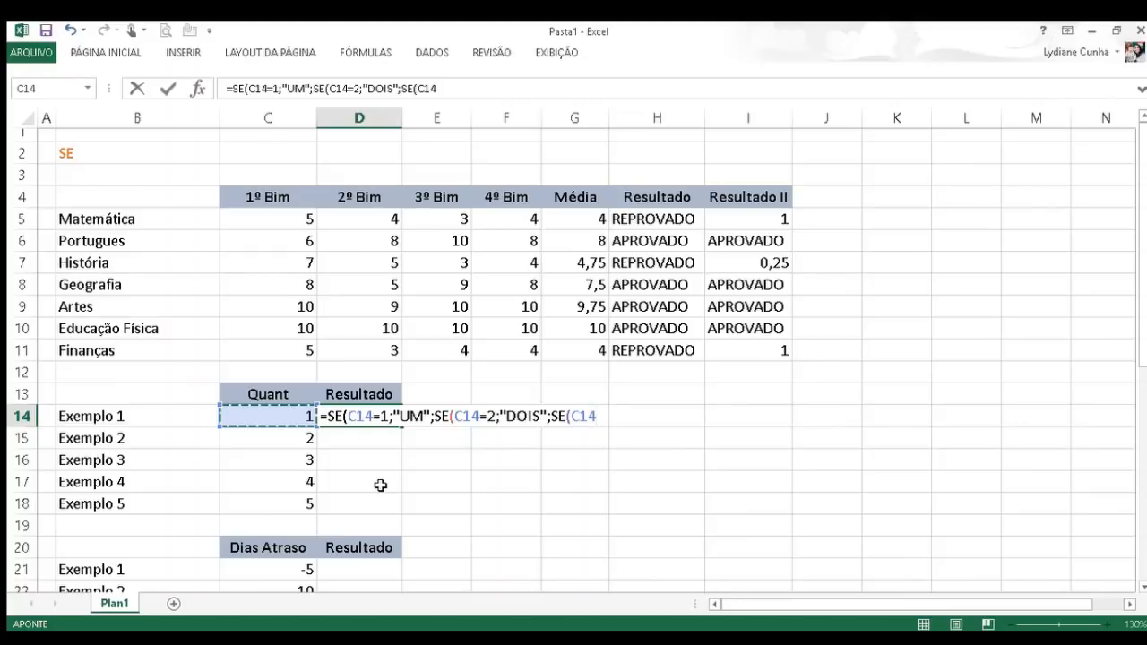
type("=")
type("3")
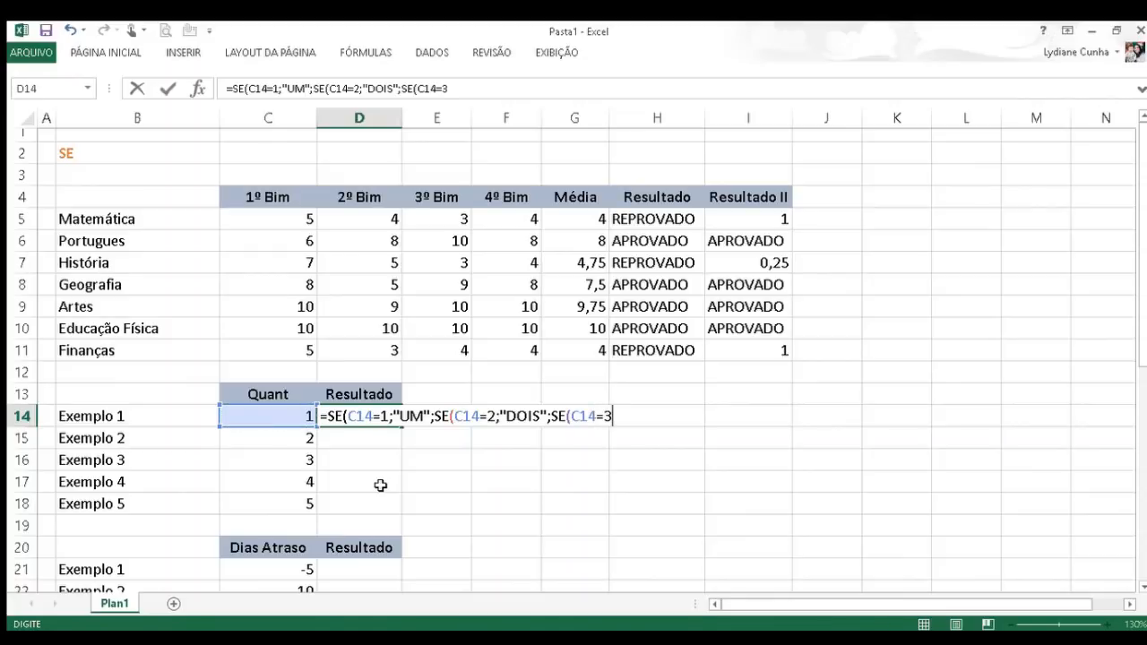
type(";\"TRÊS\";")
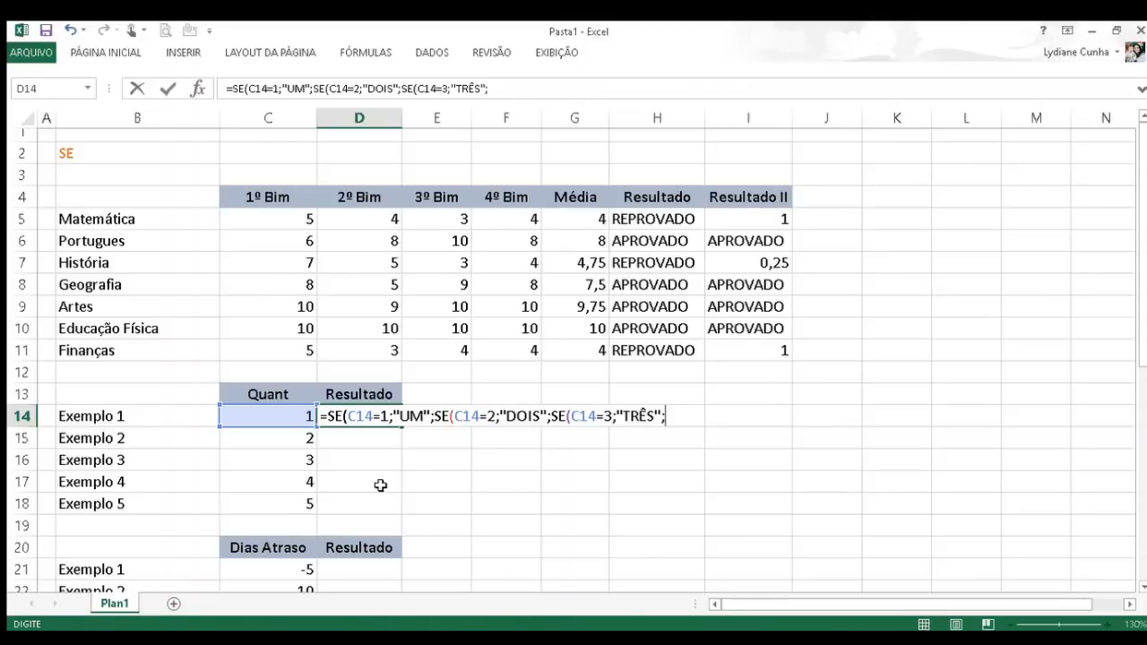
Complete the D14 formula with SE(C14=4;"QUATRO";"CINCO") and fill it down to D18.
type("SE(")
key("Left")
type("=4")
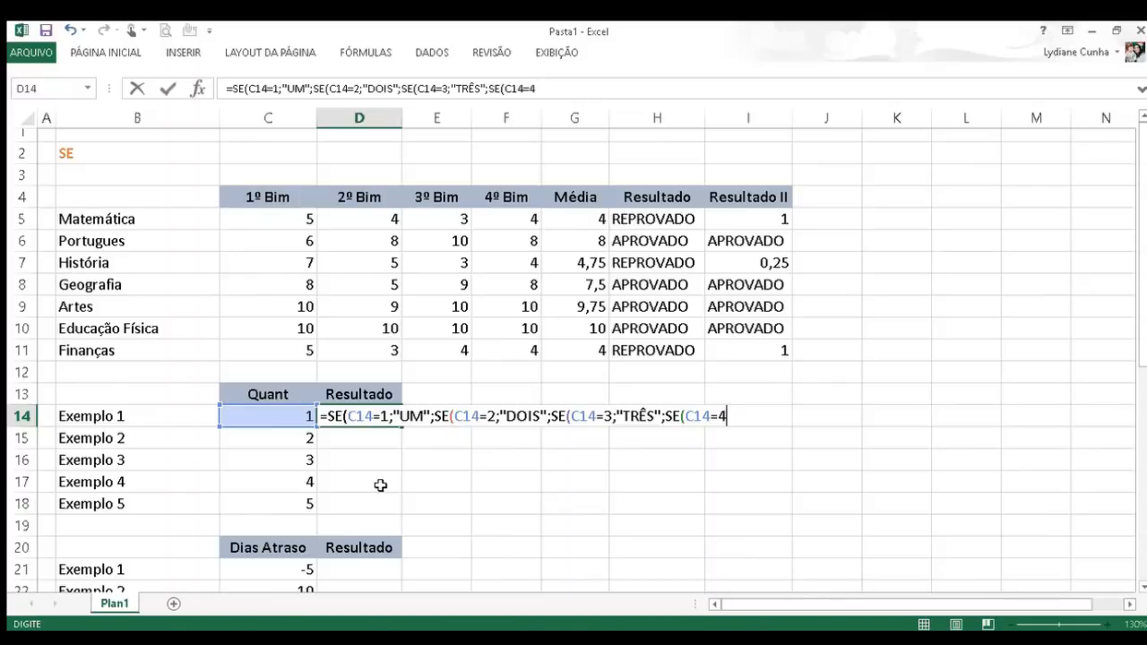
type(";\"QUATRO\"")
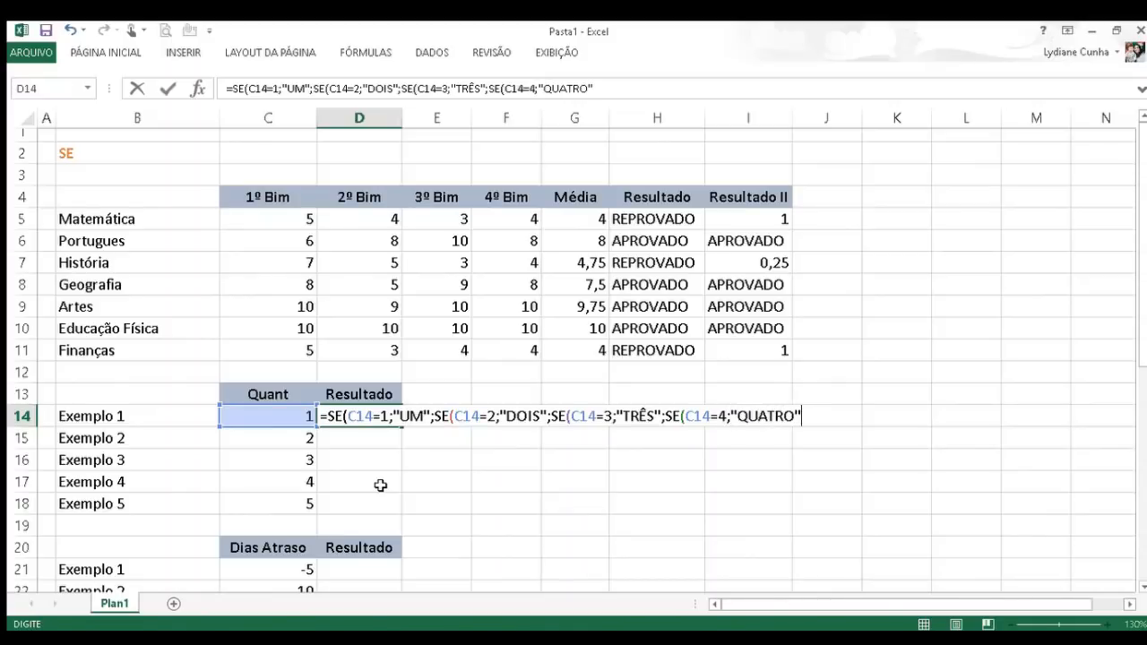
type(";")
type("\"CINCO\"")
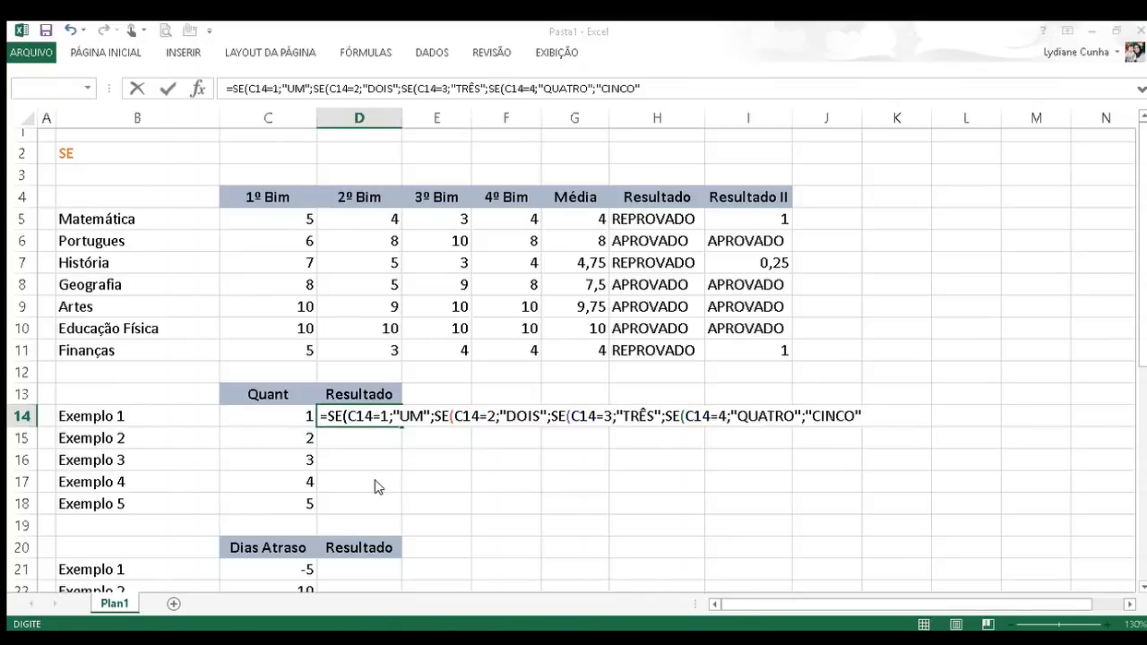
key("Return")
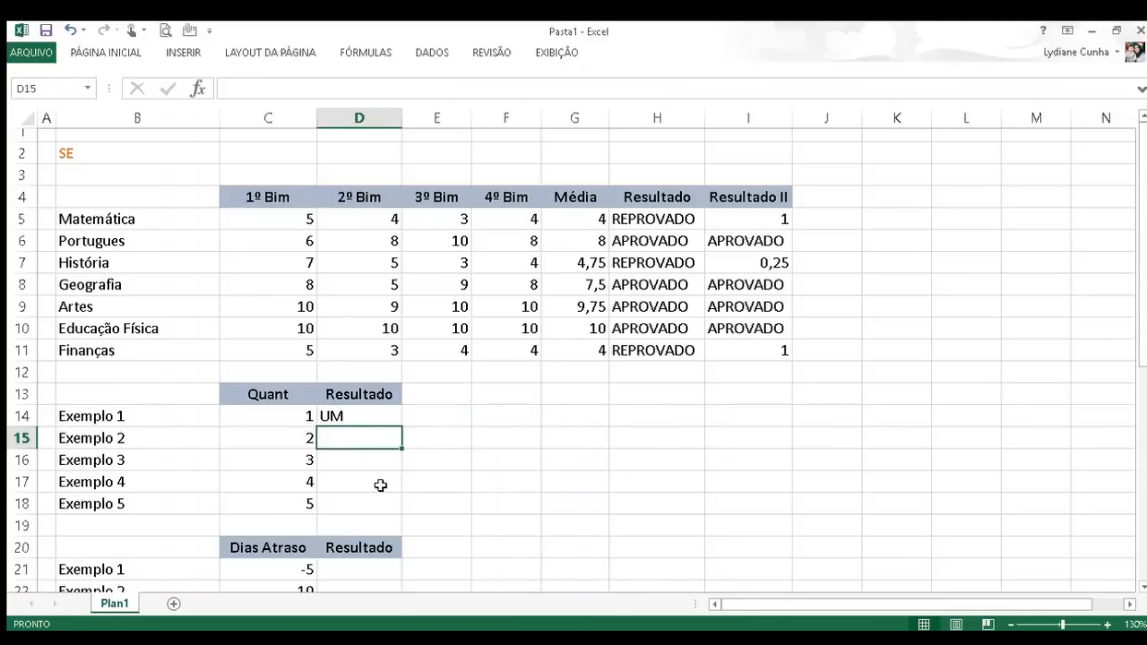
key("Up")
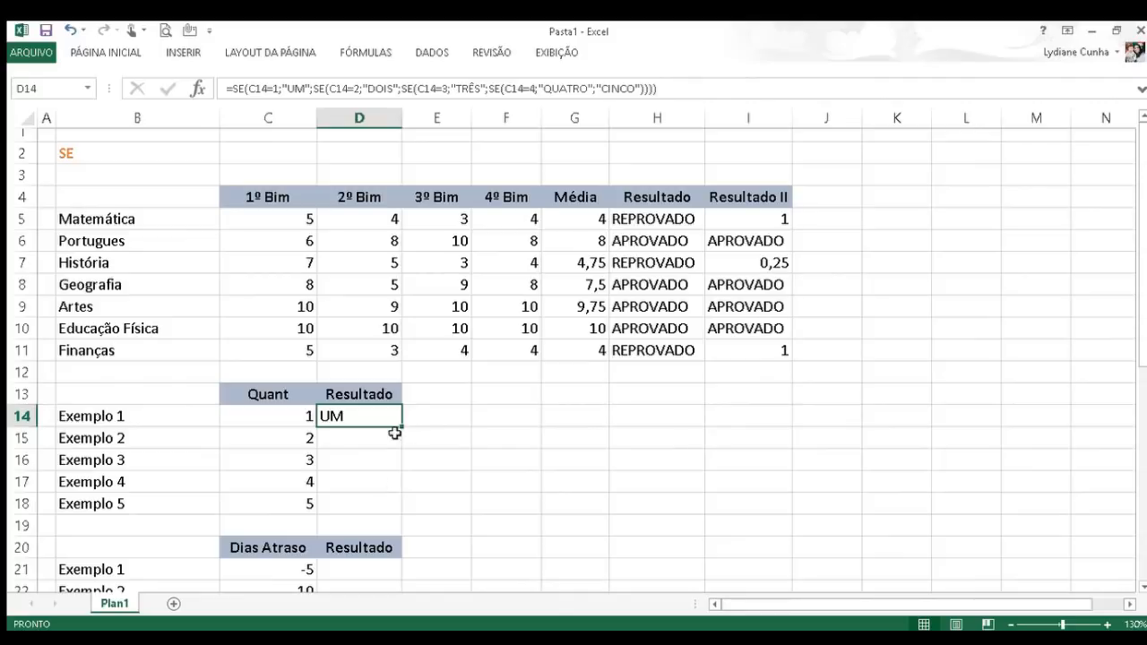
left_click_drag(402, 427, 401, 511)
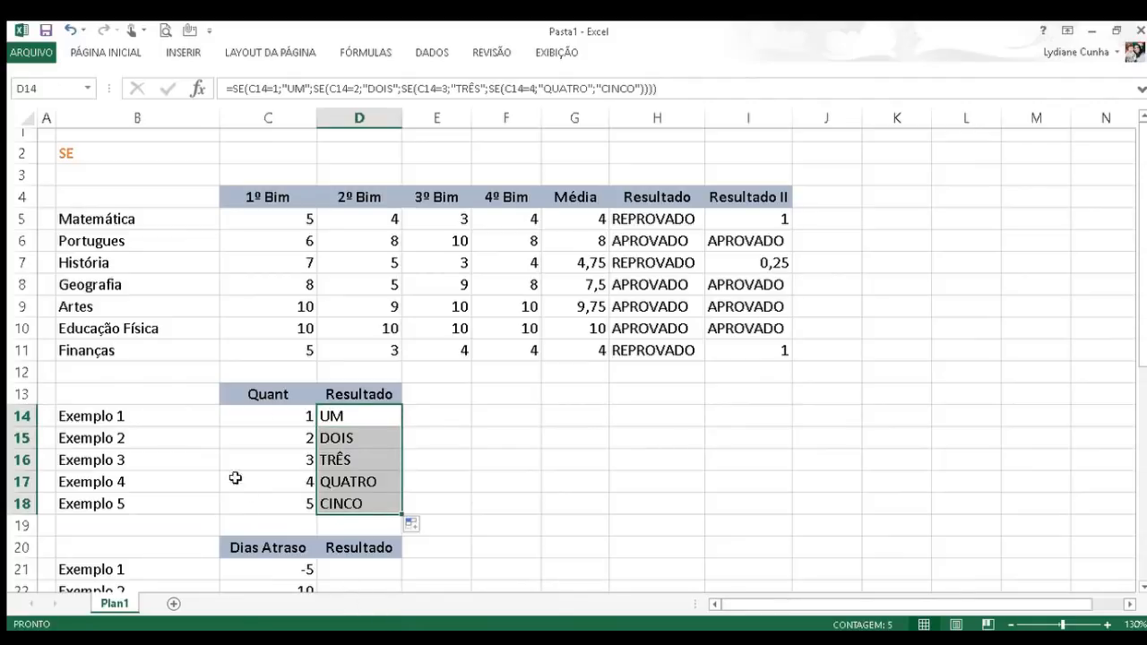
Test the Exemplo 5 result with quantities 6 and 7 in C18, and restore the quantity to 5.
left_click(261, 511)
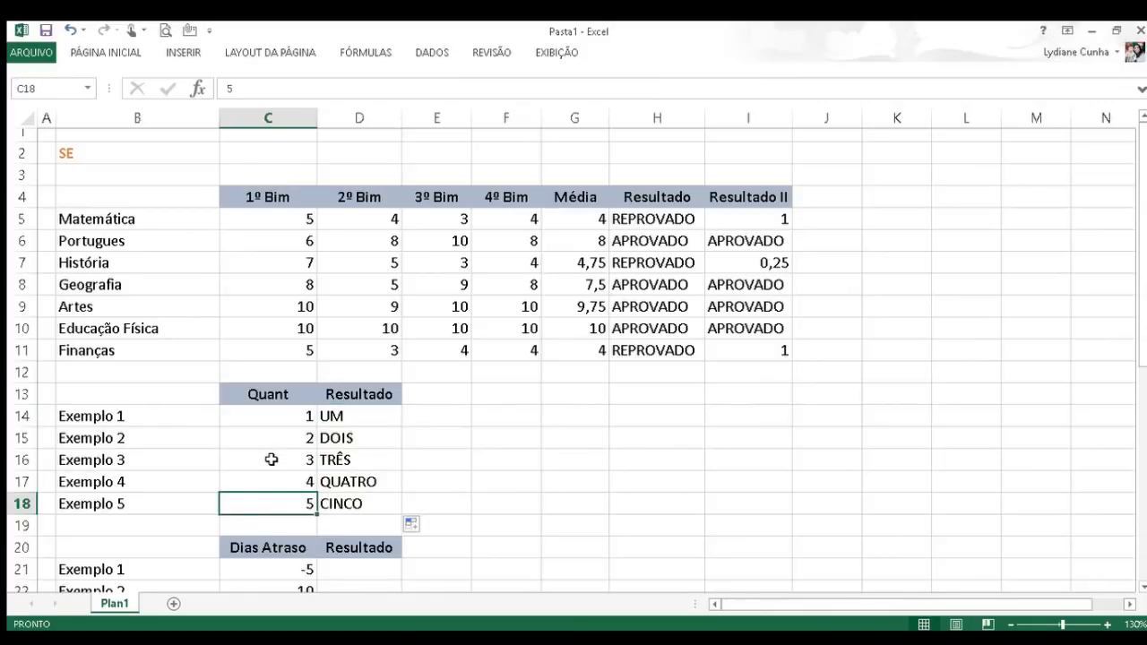
type("6")
key("Return")
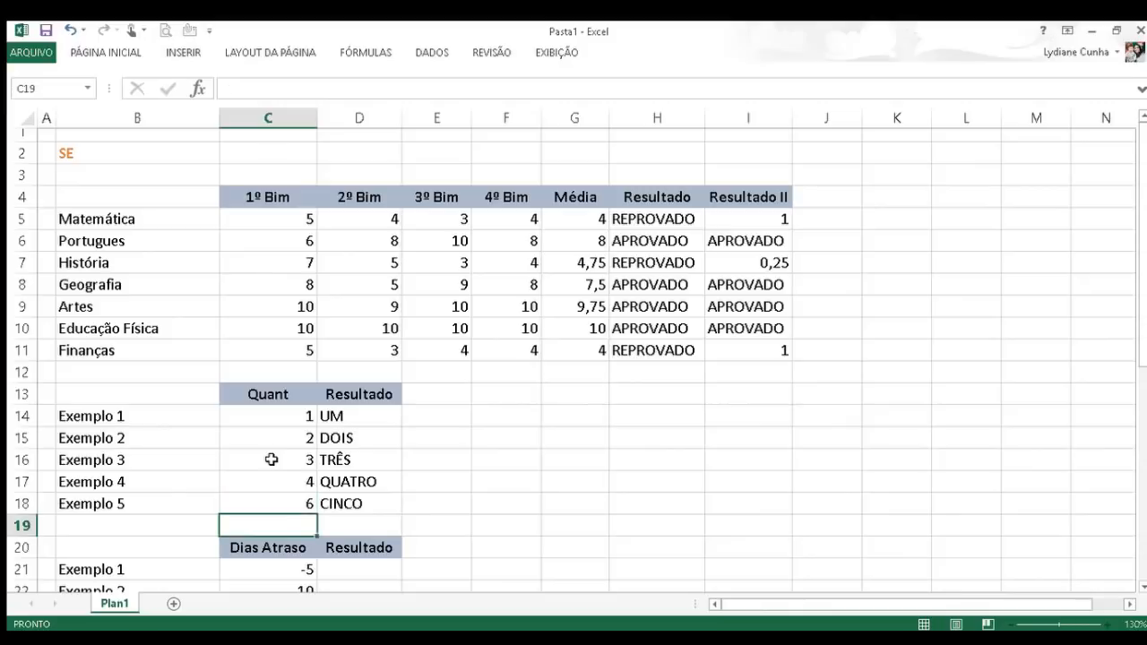
key("Up")
type("7")
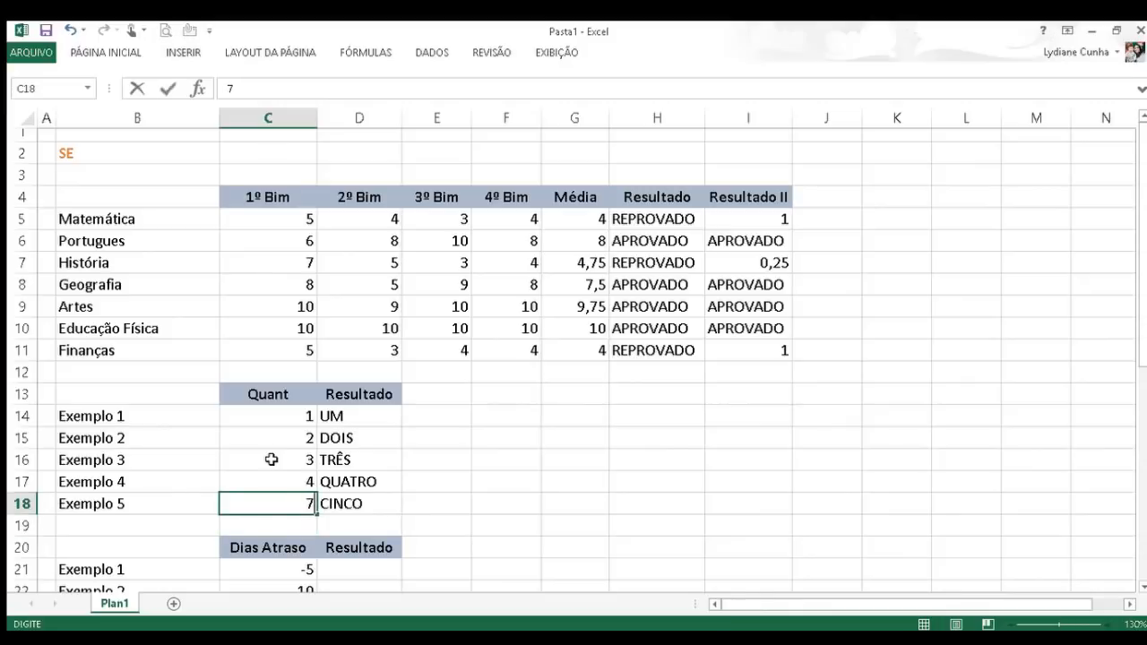
key("Return")
key("Up")
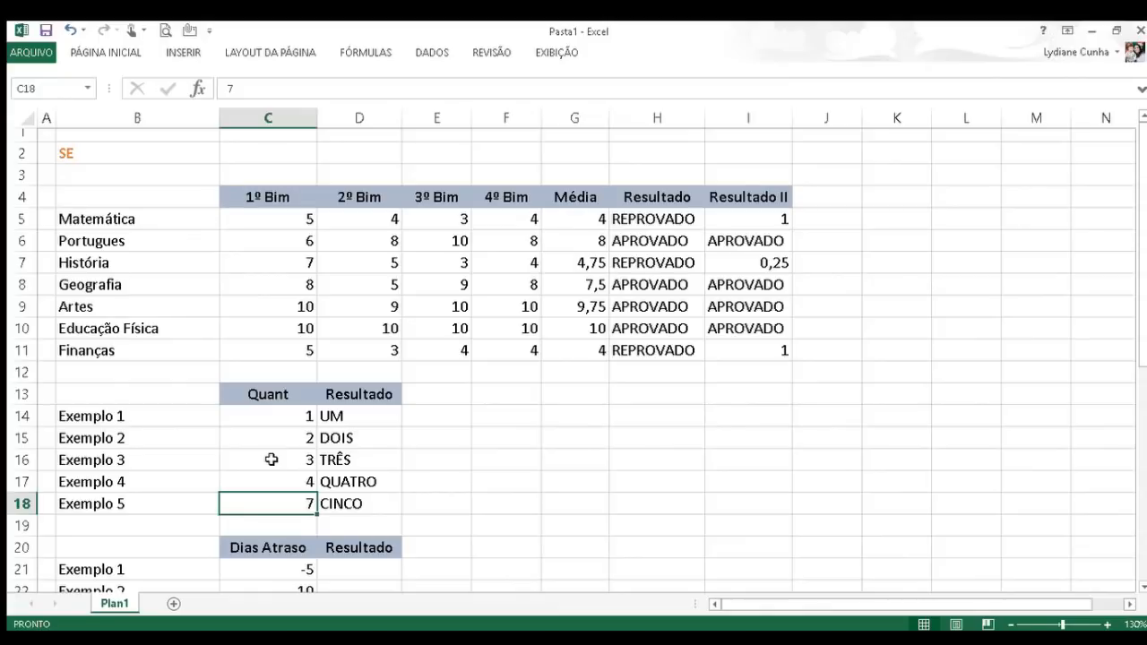
type("5")
key("Return")
Test the Exemplo 3 result by entering 6 and finally 7 as its quantity in C16.
key("Up")
key("Up")
key("Up")
type("6")
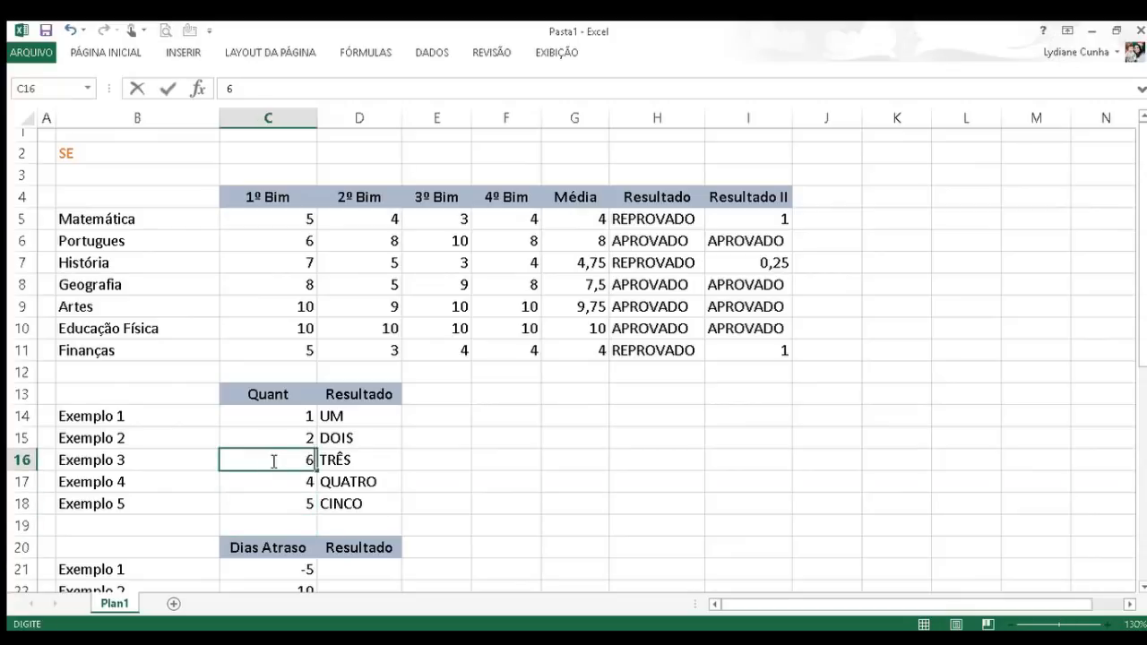
key("Return")
key("Up")
type("7")
key("Return")
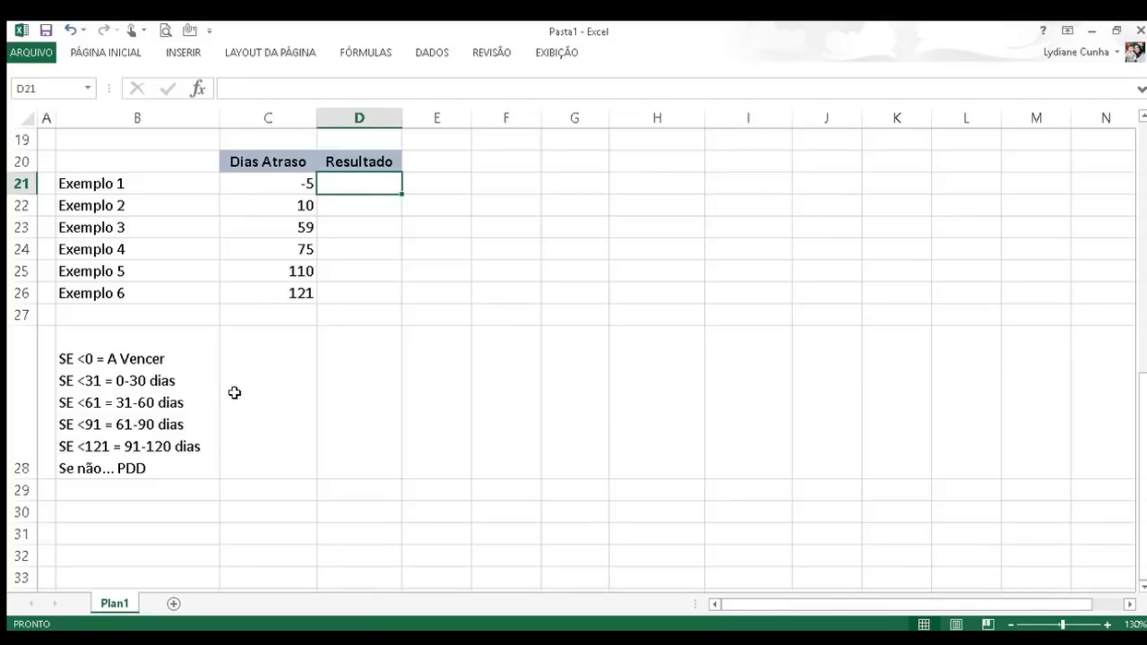
Consult the overdue-day rules in B28 and begin the D21 formula with =se(C21<0;"A Vencer".
left_click(145, 408)
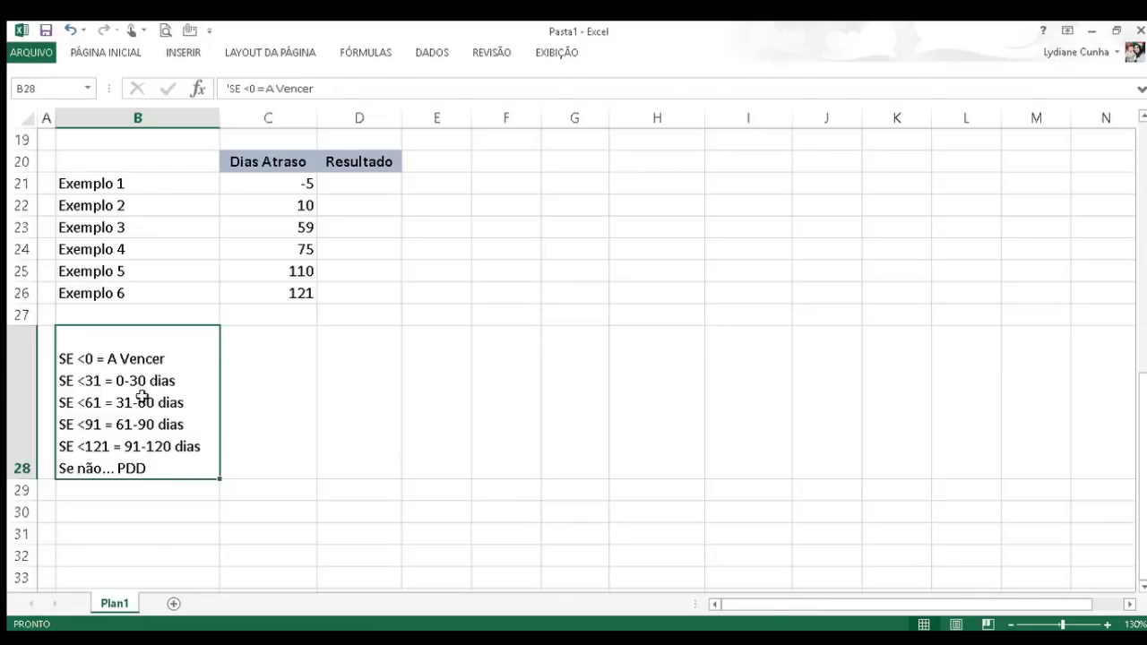
left_click(364, 188)
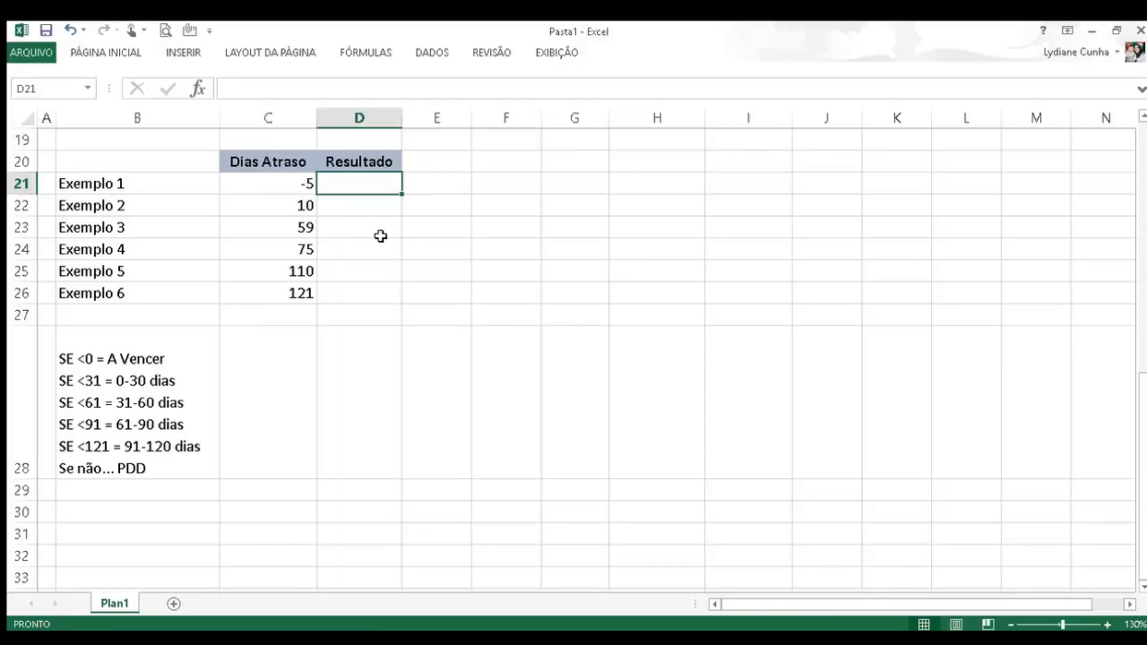
type("=")
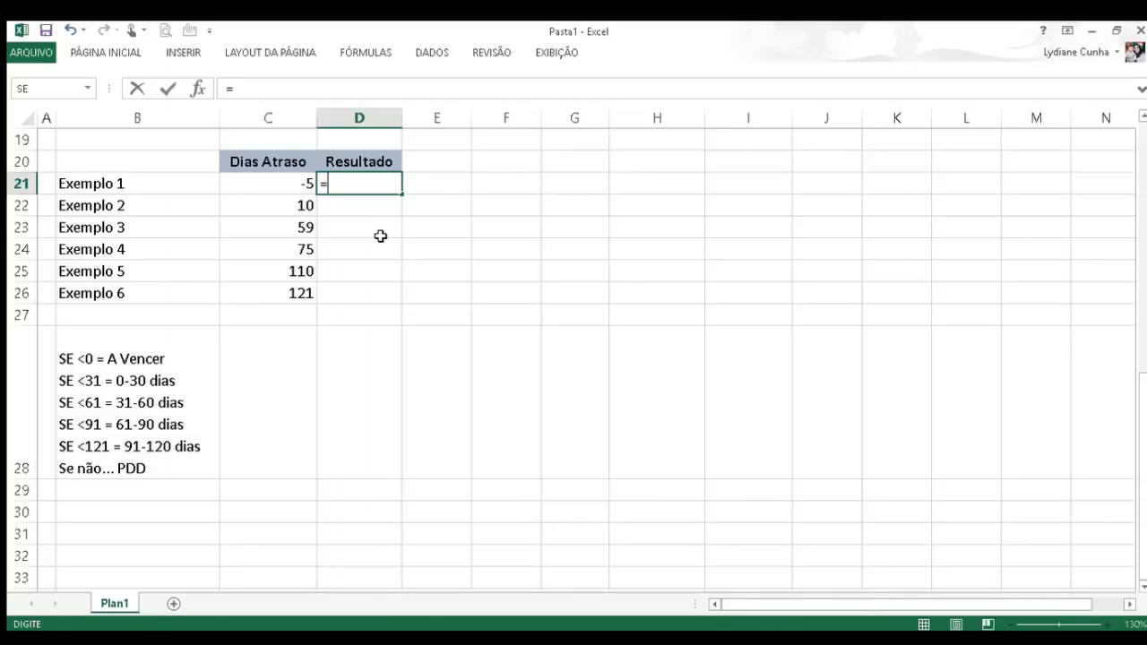
type("se(")
key("Left")
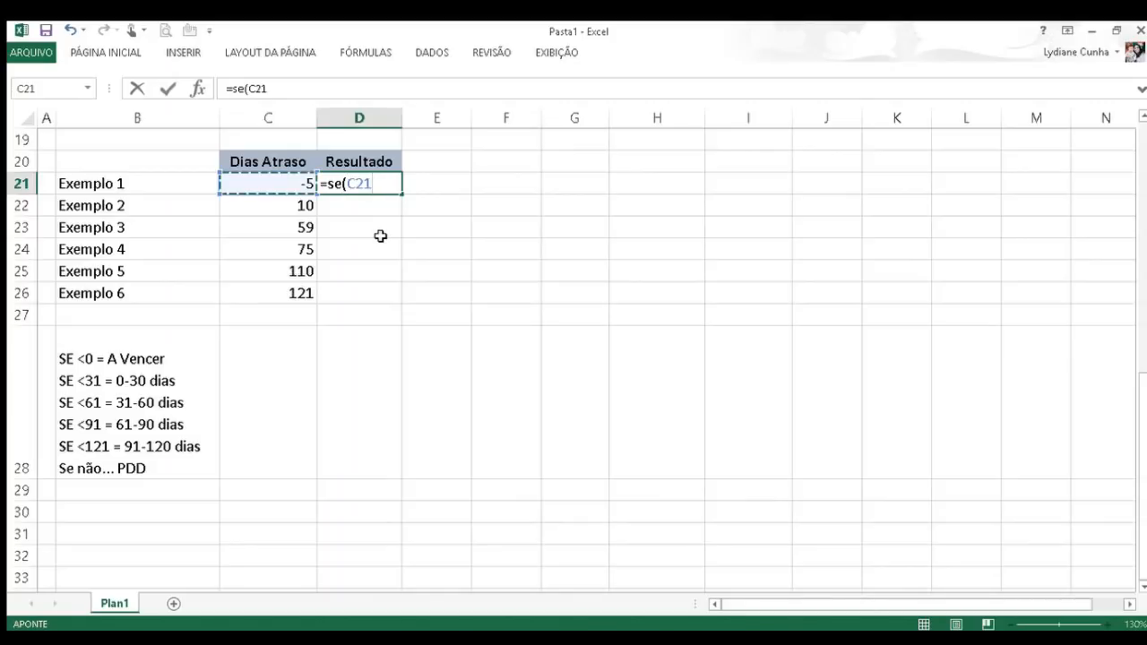
type("<")
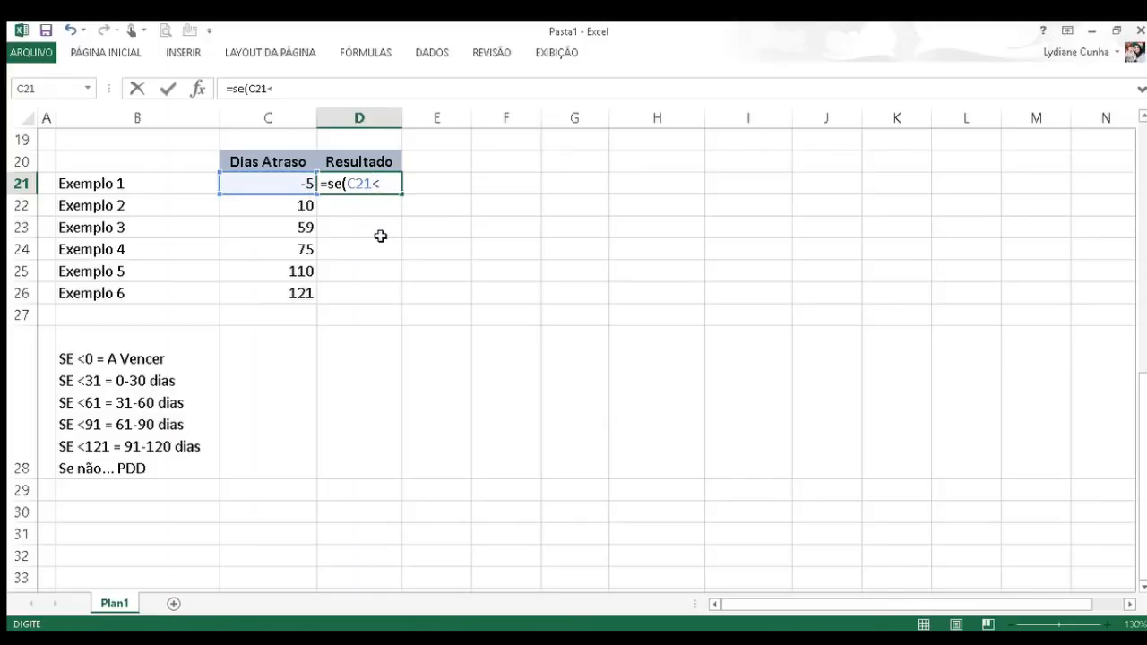
type("0;\"A Vencer")
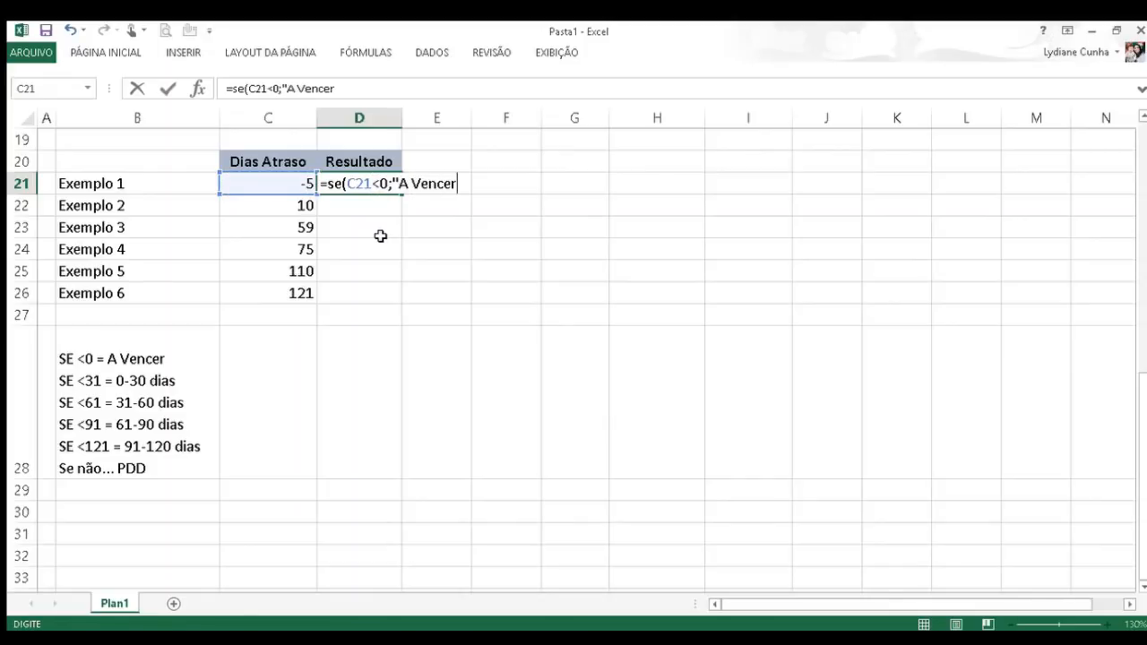
Continue the D21 formula with a nested SE returning "0-30 dias" for C21<31, and open another SE as its false argument.
type("\";se(")
key("Left")
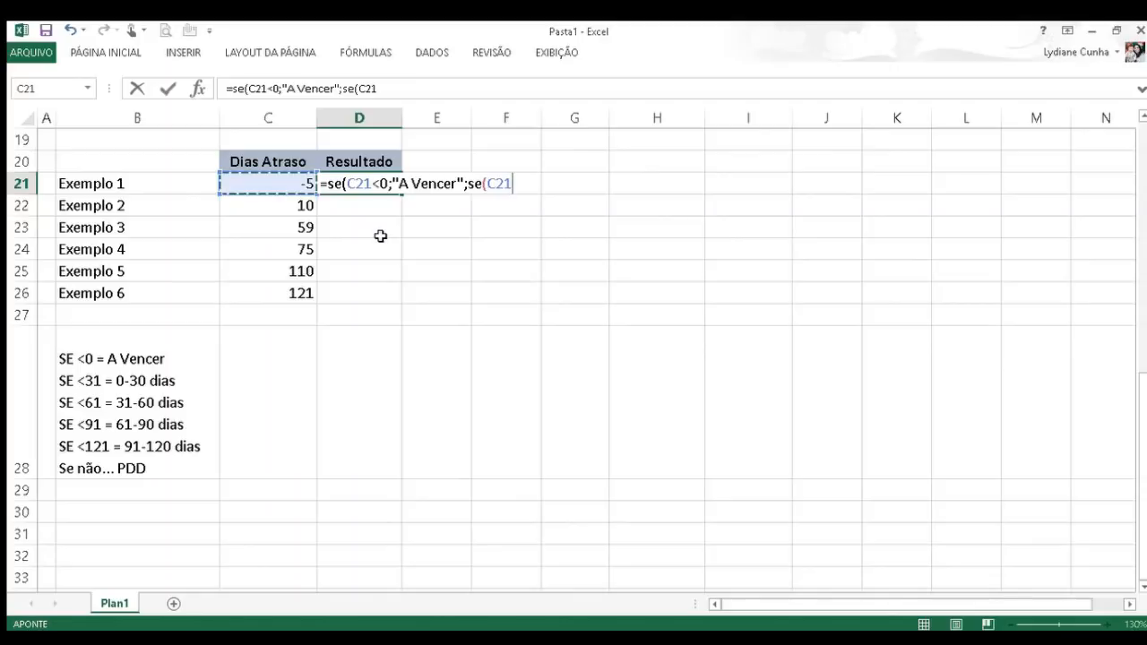
type("<")
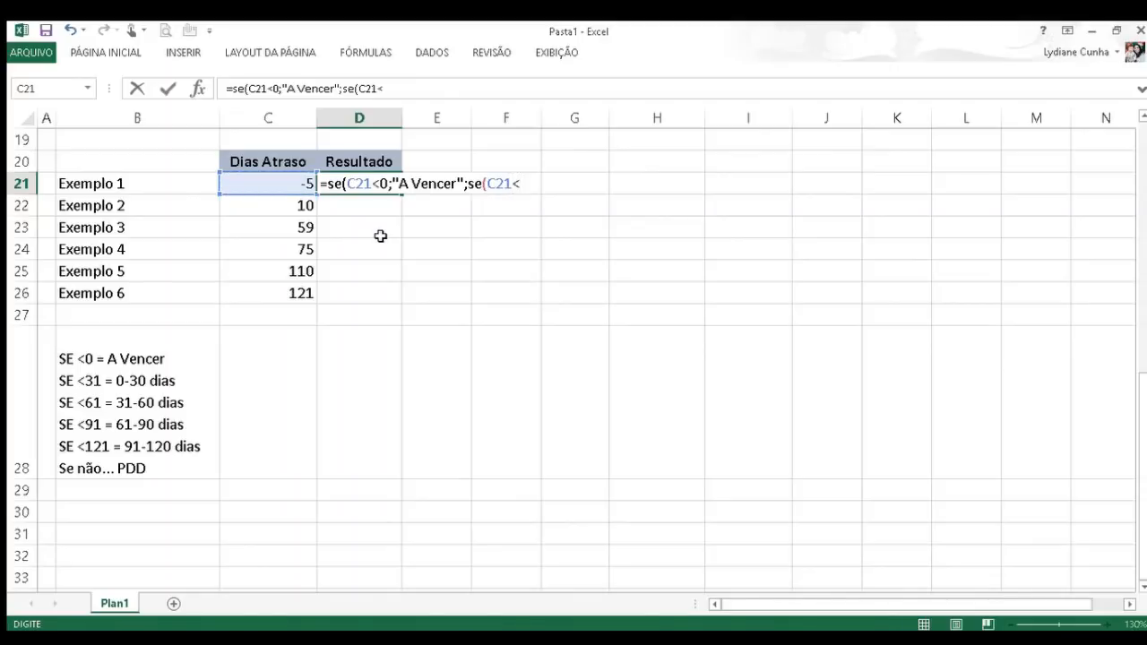
type("31;\"0-30 dis")
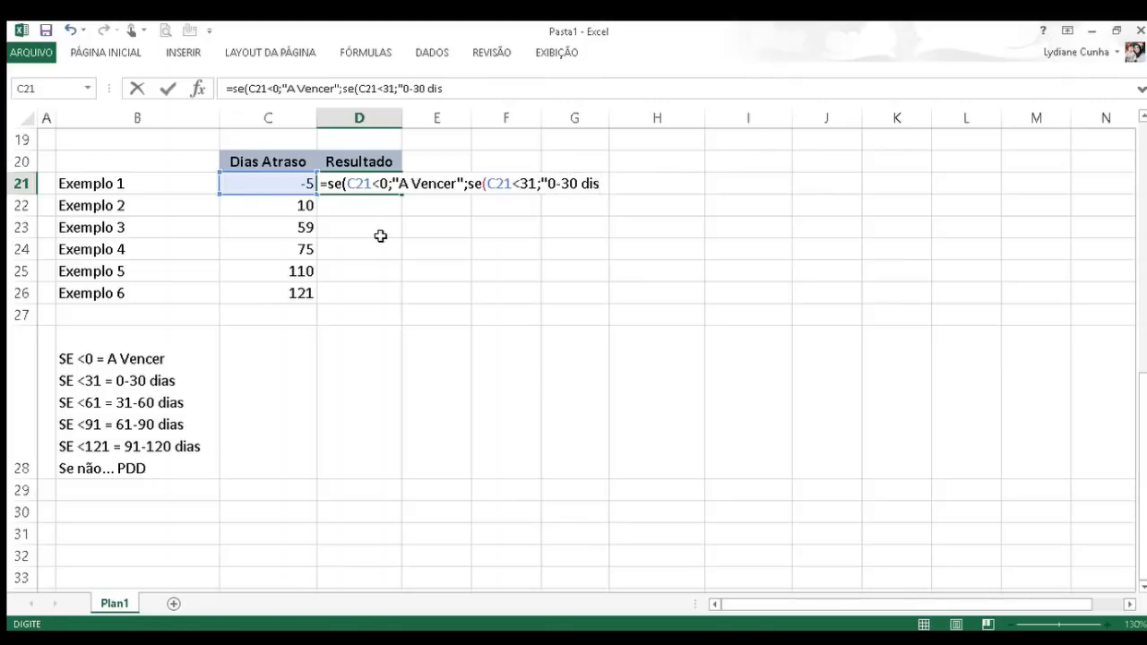
key("BackSpace")
type("as\";se(")
Add the nested conditions C21<61 returning "31-60 dias" and C21<91 returning "61-90 dias", and open one more SE.
key("Left")
type("<61")
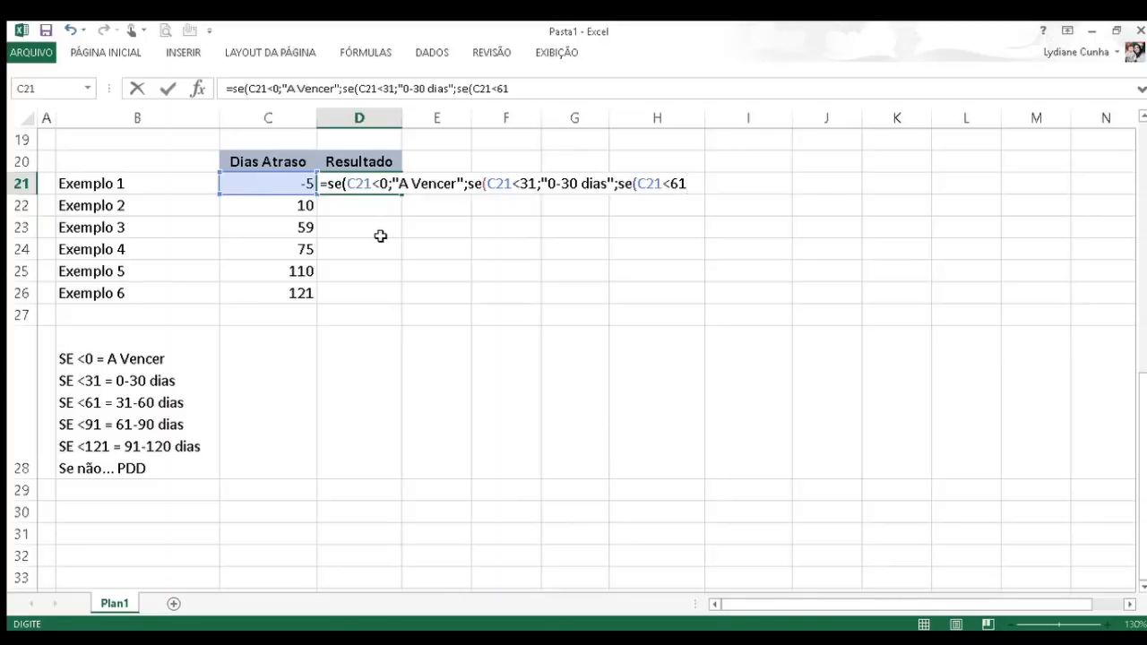
type(";\"31-60")
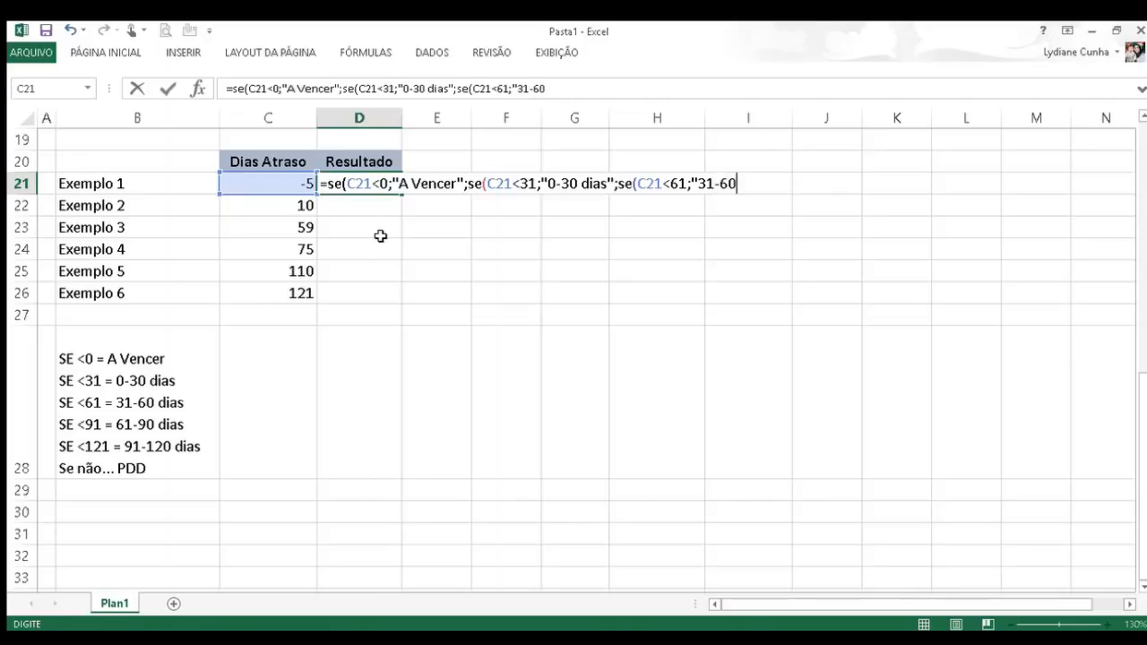
type(" dias\";se(")
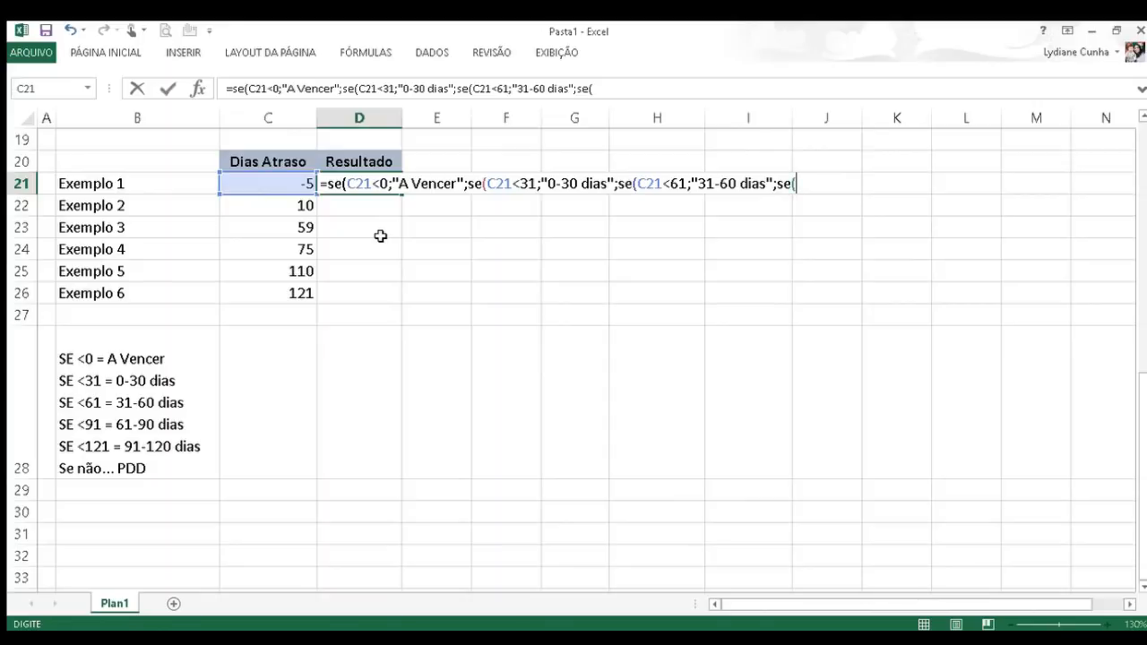
key("Left")
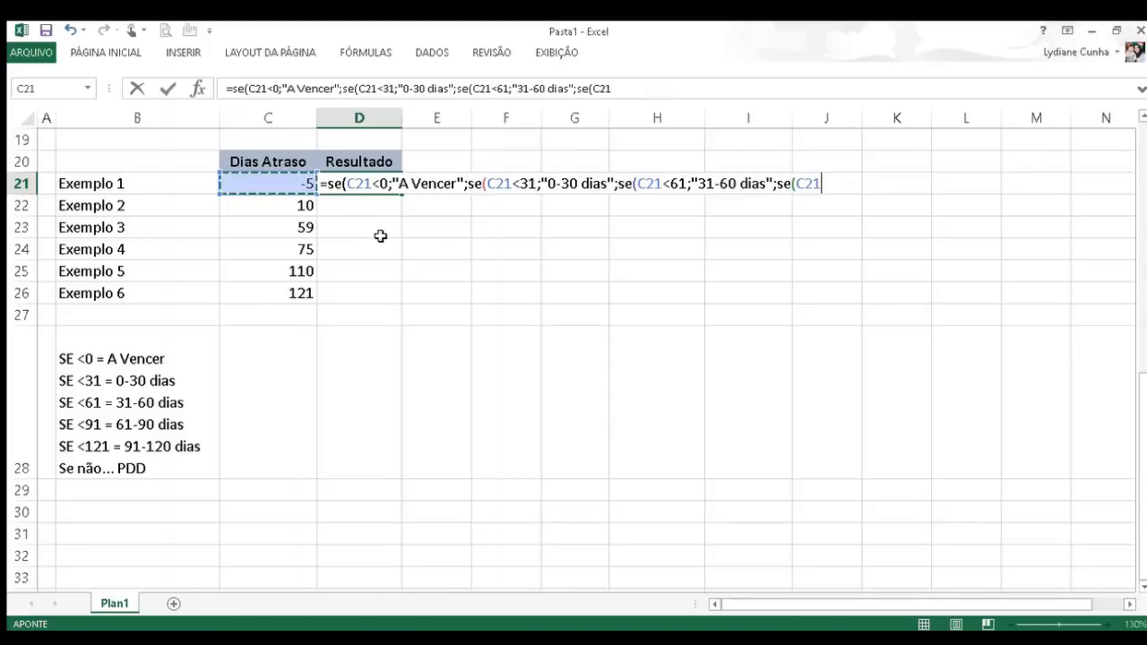
type("<")
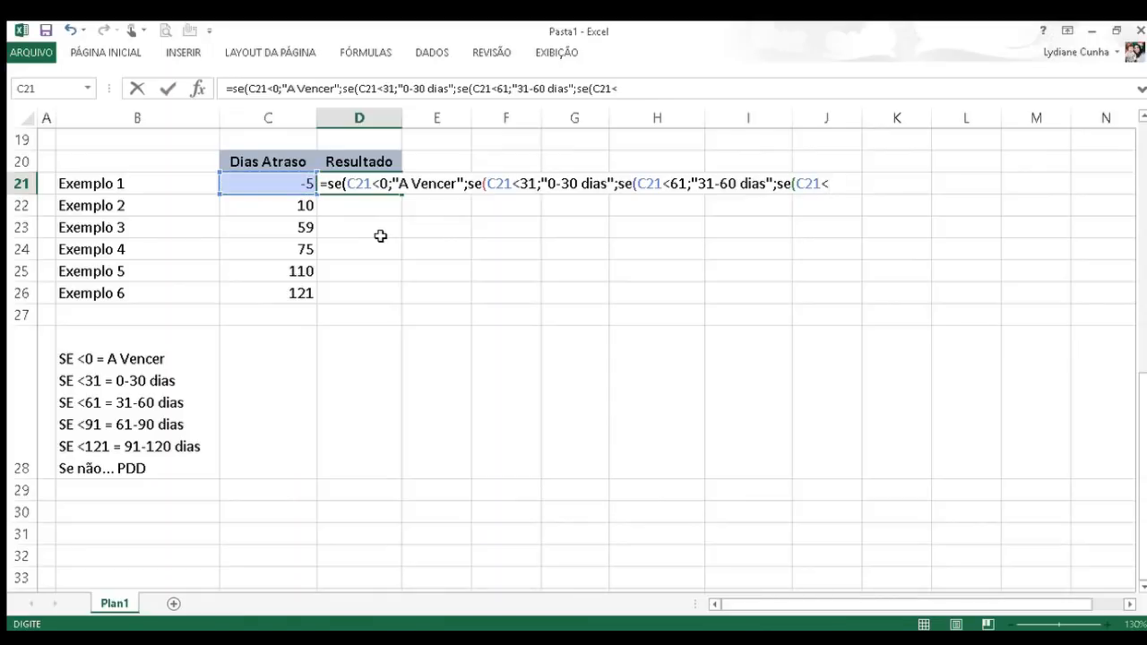
type("91;\"61-90 ")
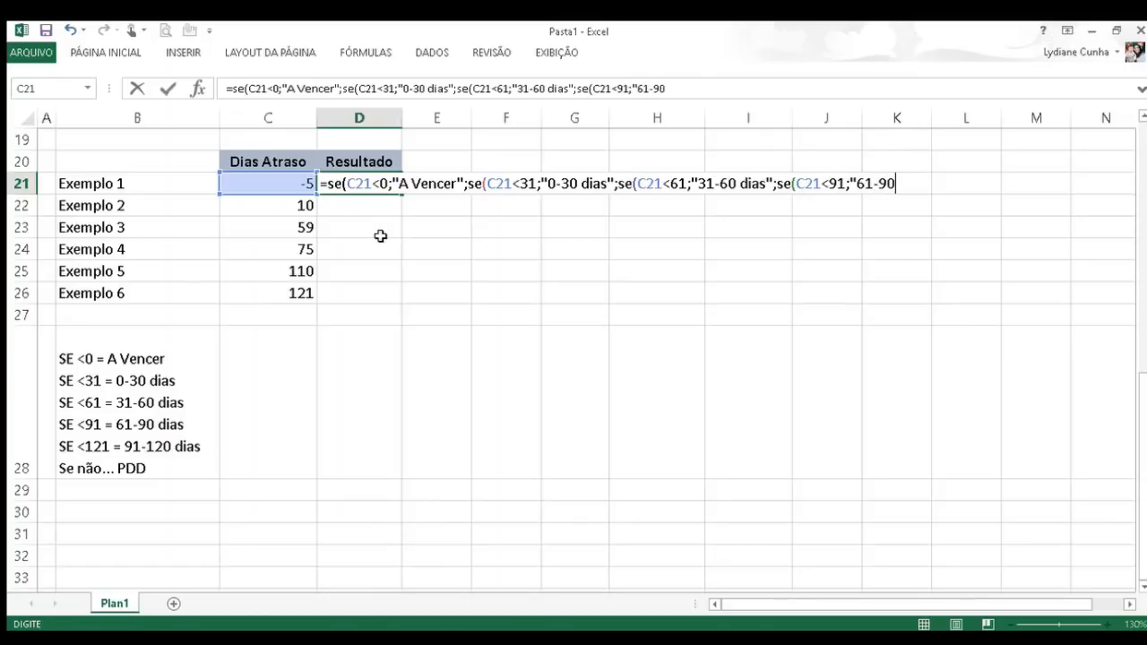
type("dias\";se")
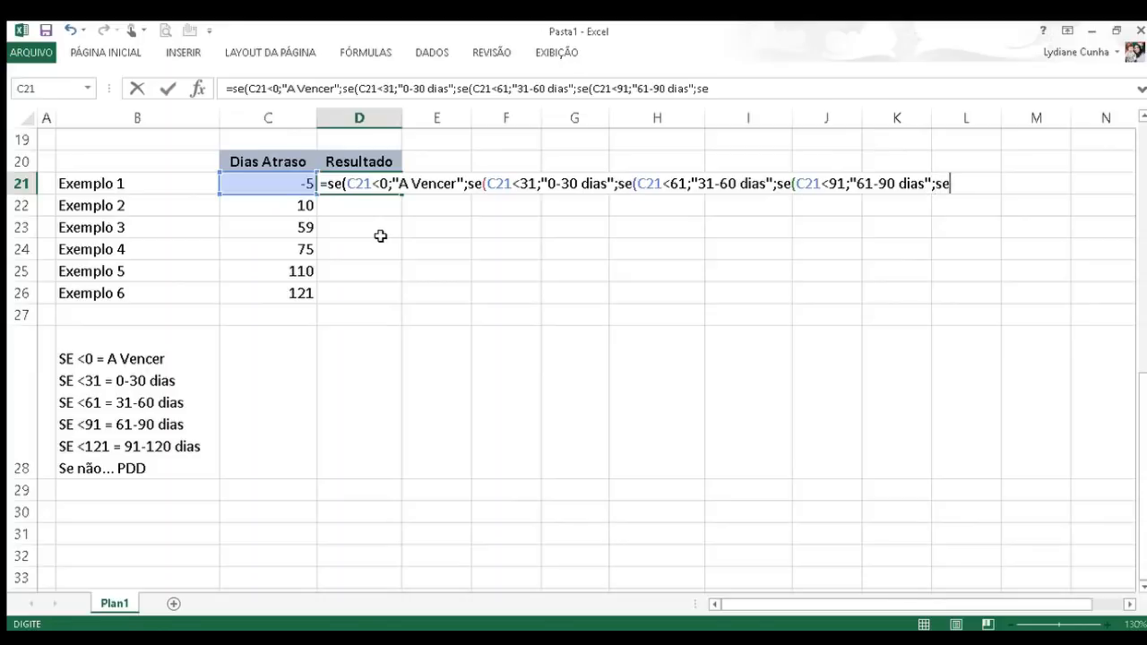
type("(")
Complete the D21 formula with the condition C21<121 returning "91-120 dias" and otherwise "PDD".
key("Left")
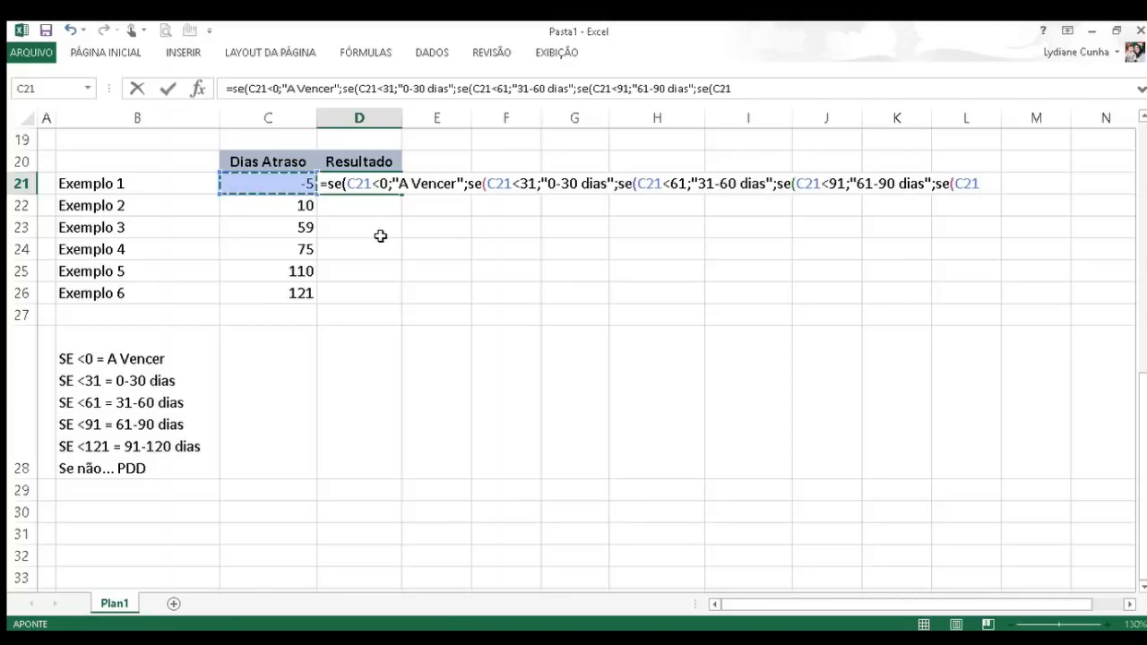
type("<")
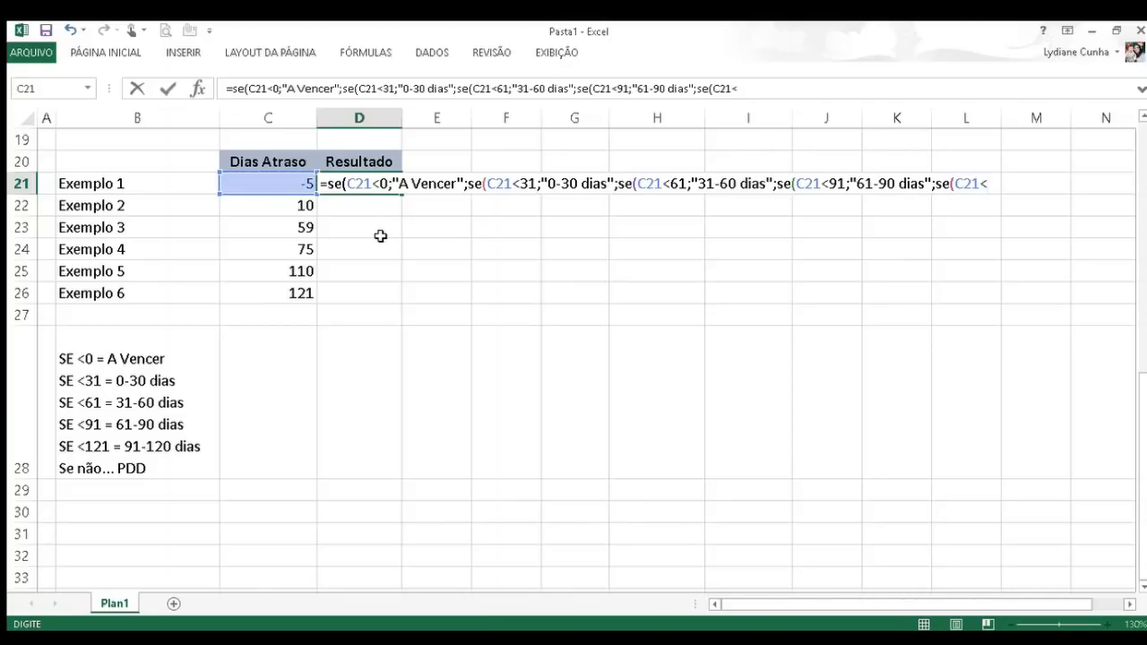
type("121;\"91-120")
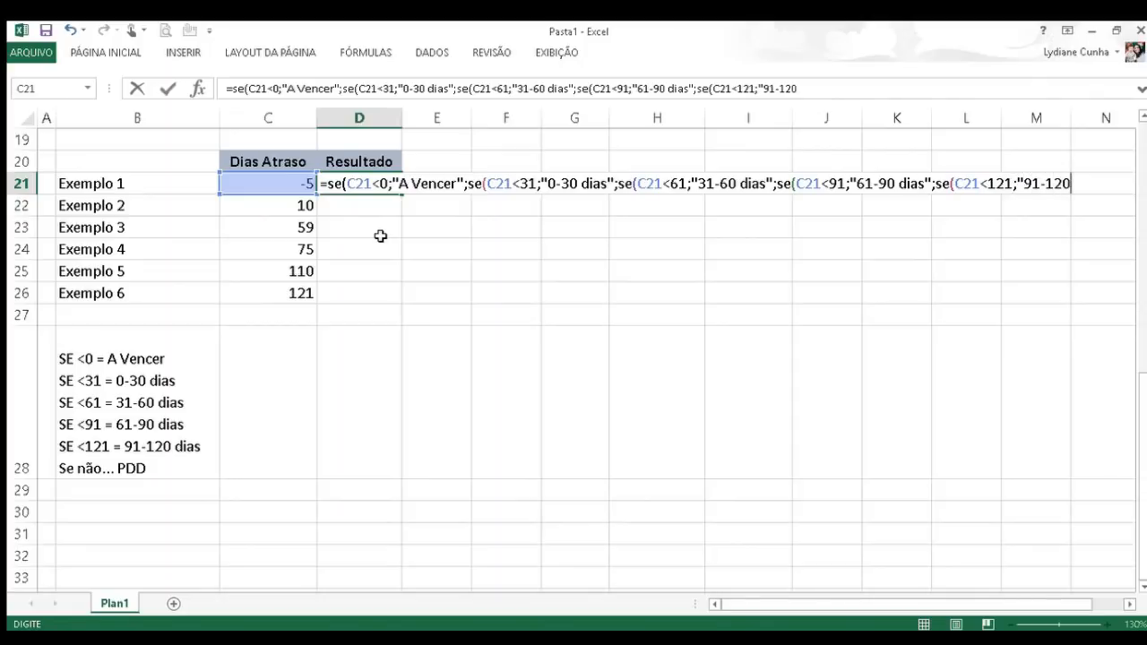
type(" dias\";")
type("\"PDD\"")
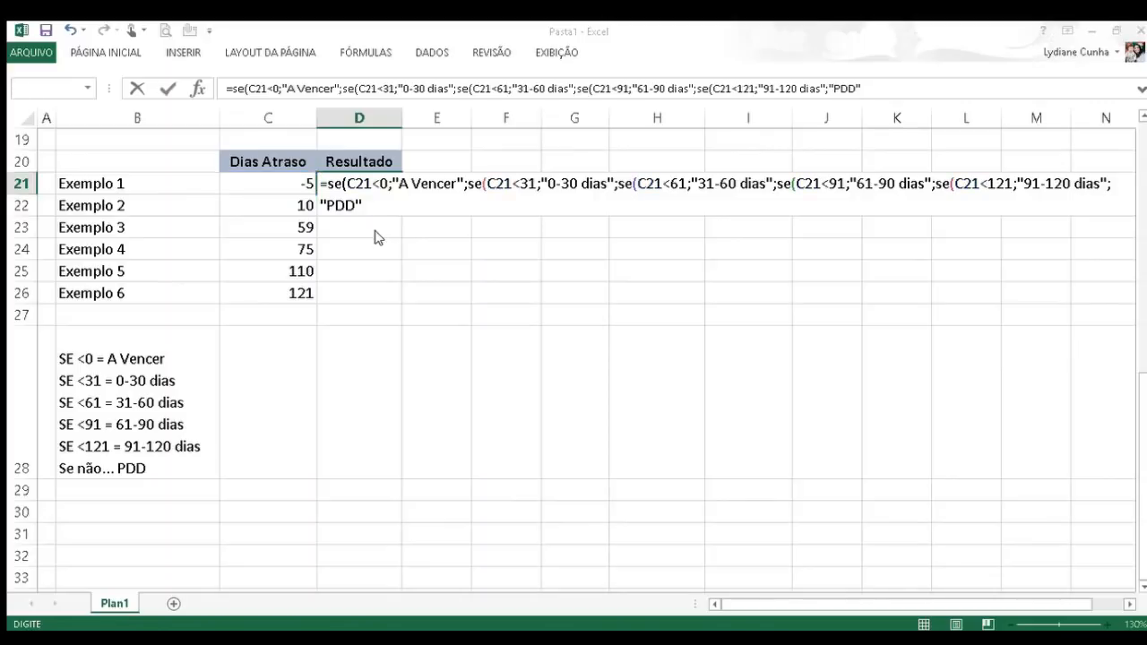
key("Return")
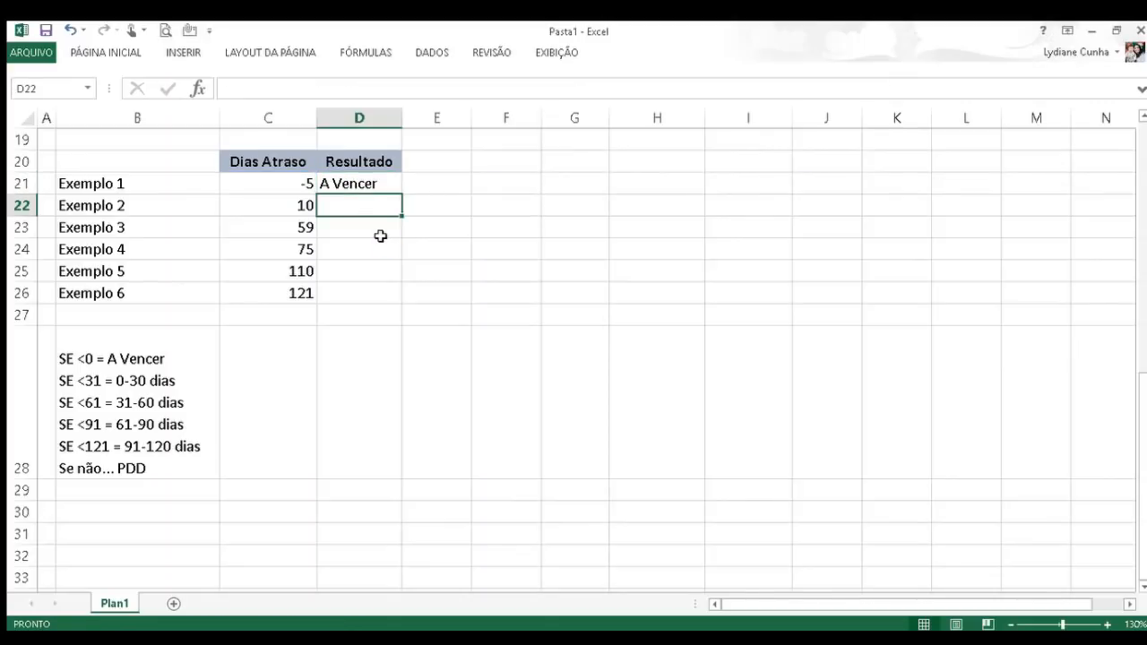
Fill the D21 formula down to D26 and check the results for the examples.
key("Up")
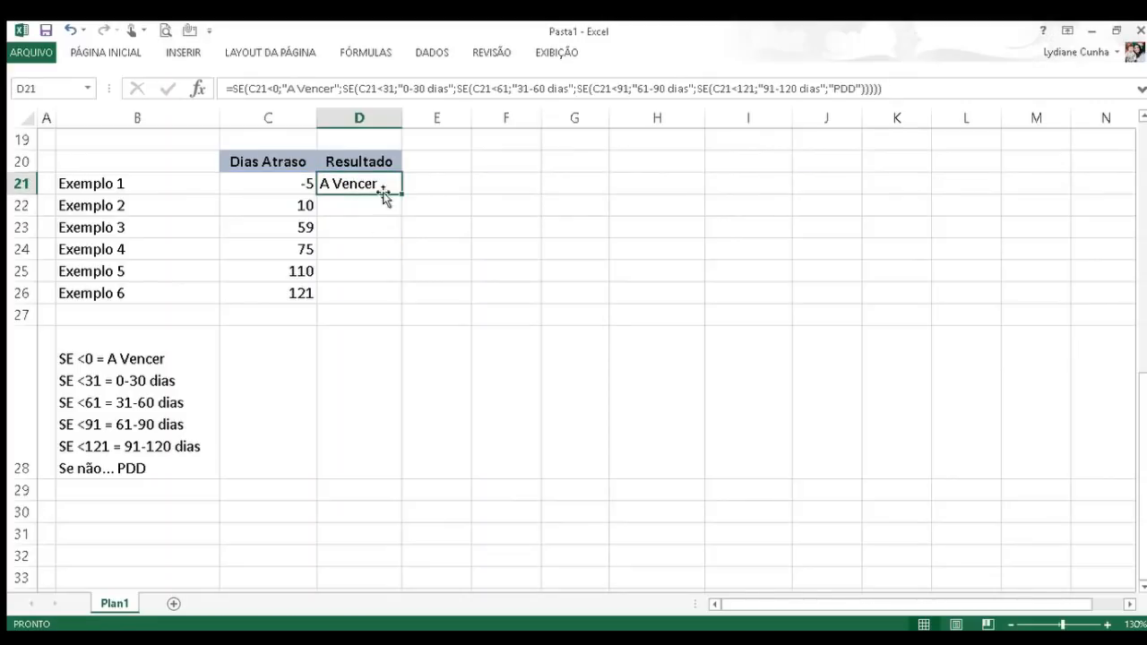
left_click_drag(400, 197, 399, 302)
left_click(466, 245)
left_click(370, 185)
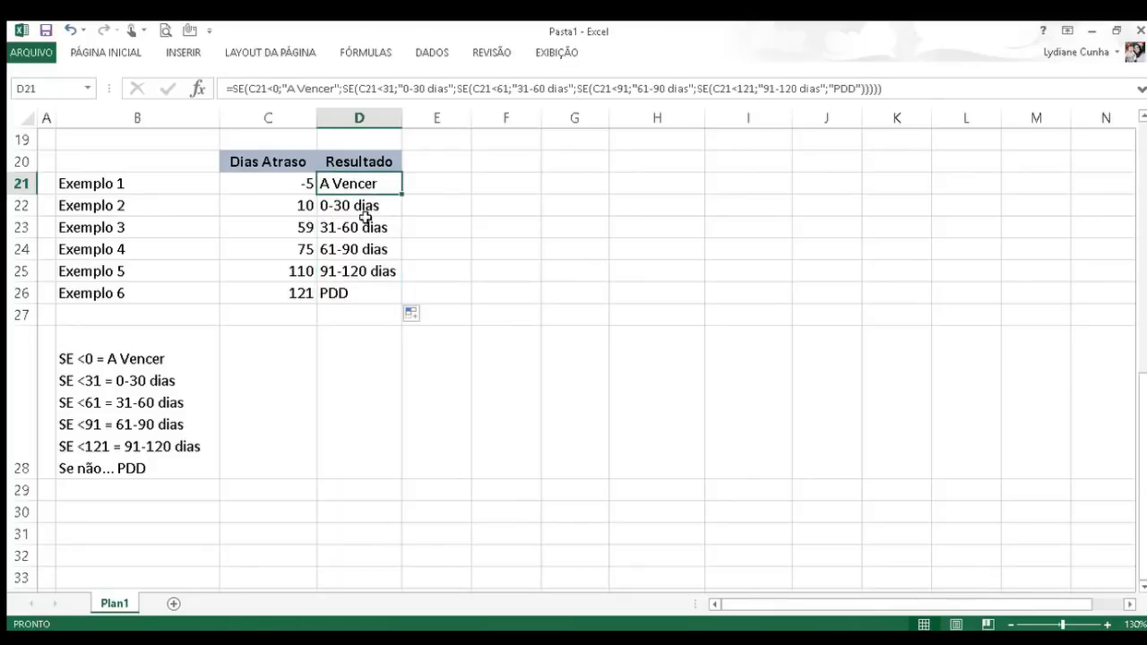
left_click(371, 253)
left_click(365, 293)
Test the Exemplo 6 result with 120 days overdue in C26 and inspect the formula in D26.
left_click(274, 296)
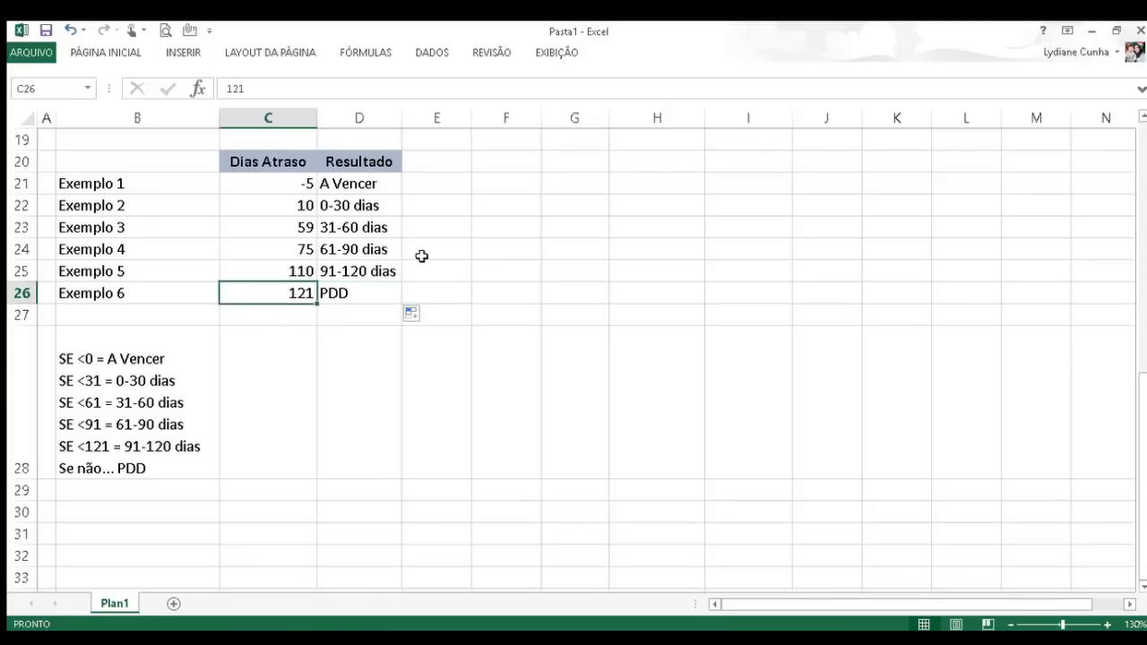
type("120")
key("Return")
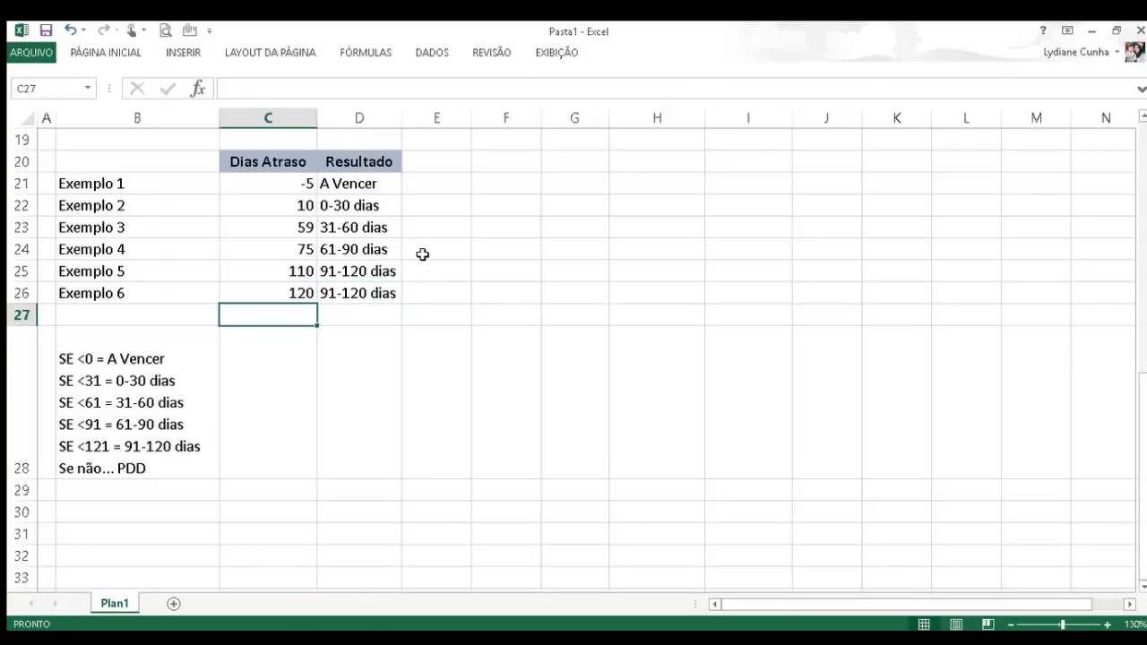
key("Up")
key("Right")
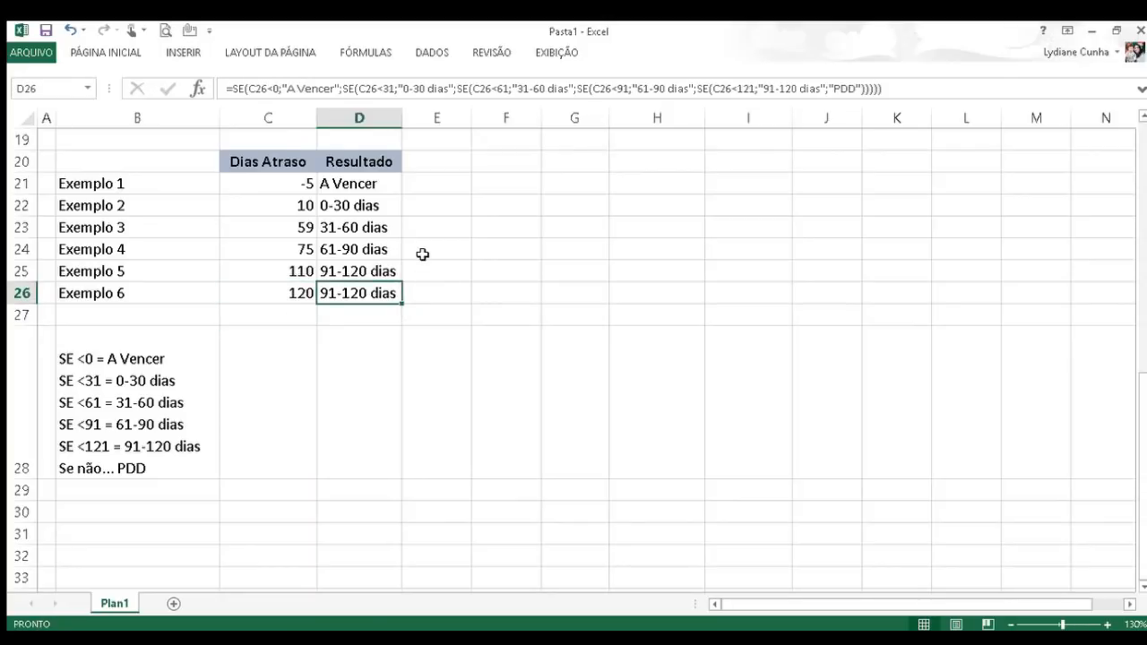
Test the Exemplo 6 result by entering 1000 and finally -1 as its days overdue in C26.
key("Left")
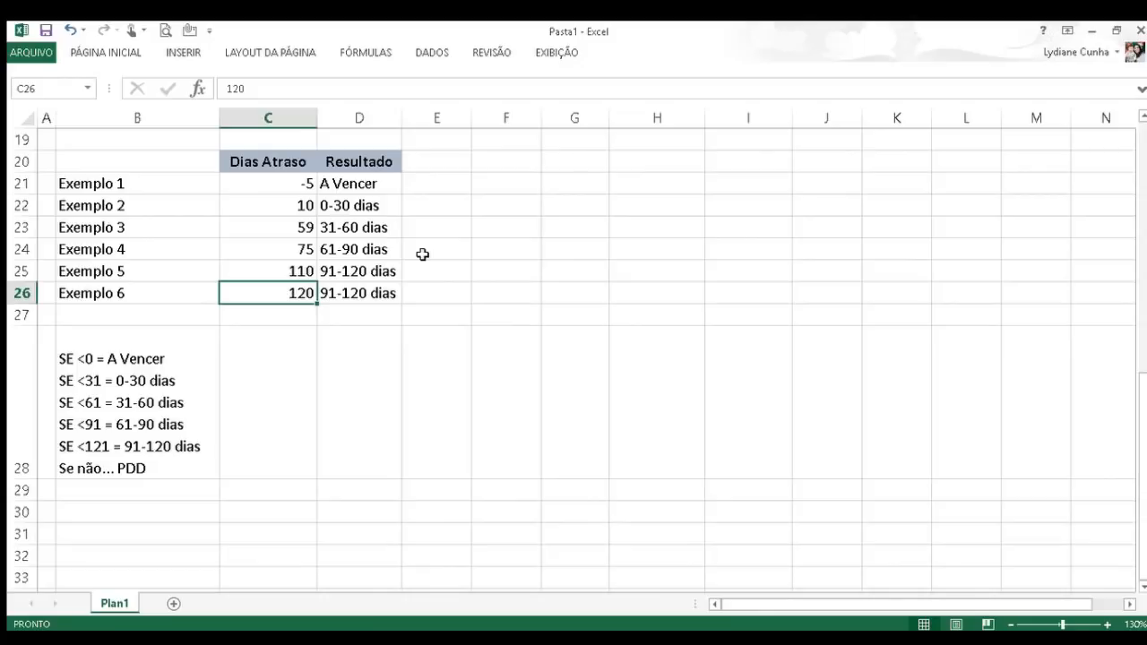
type("1000")
key("Return")
key("Up")
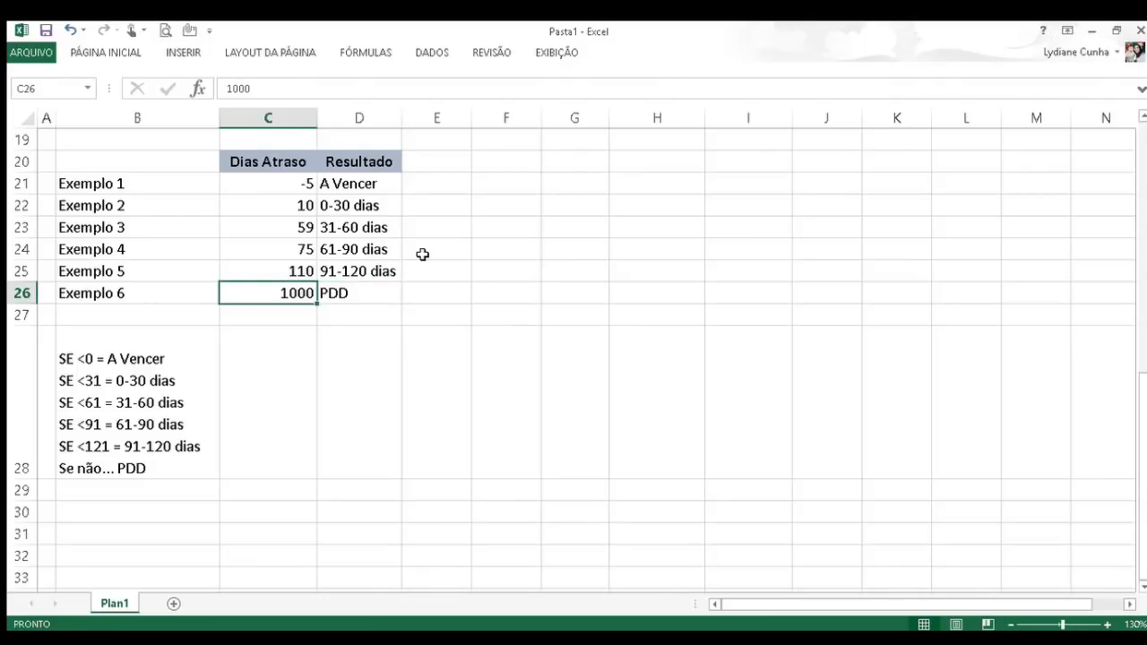
type("-1")
key("Return")
key("Up")
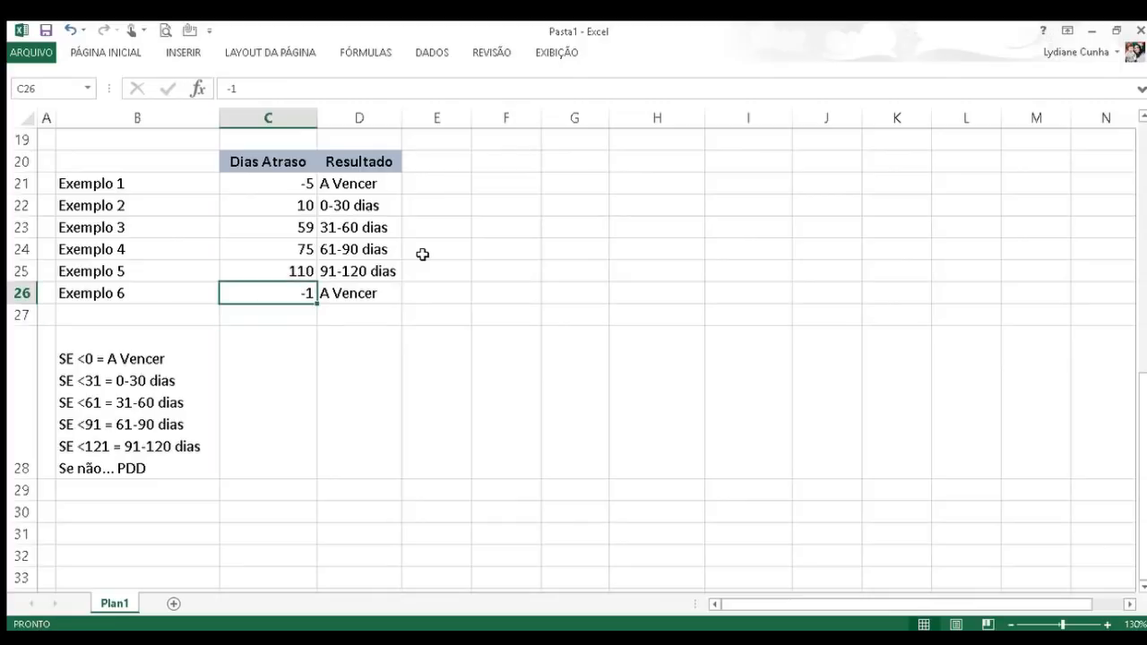